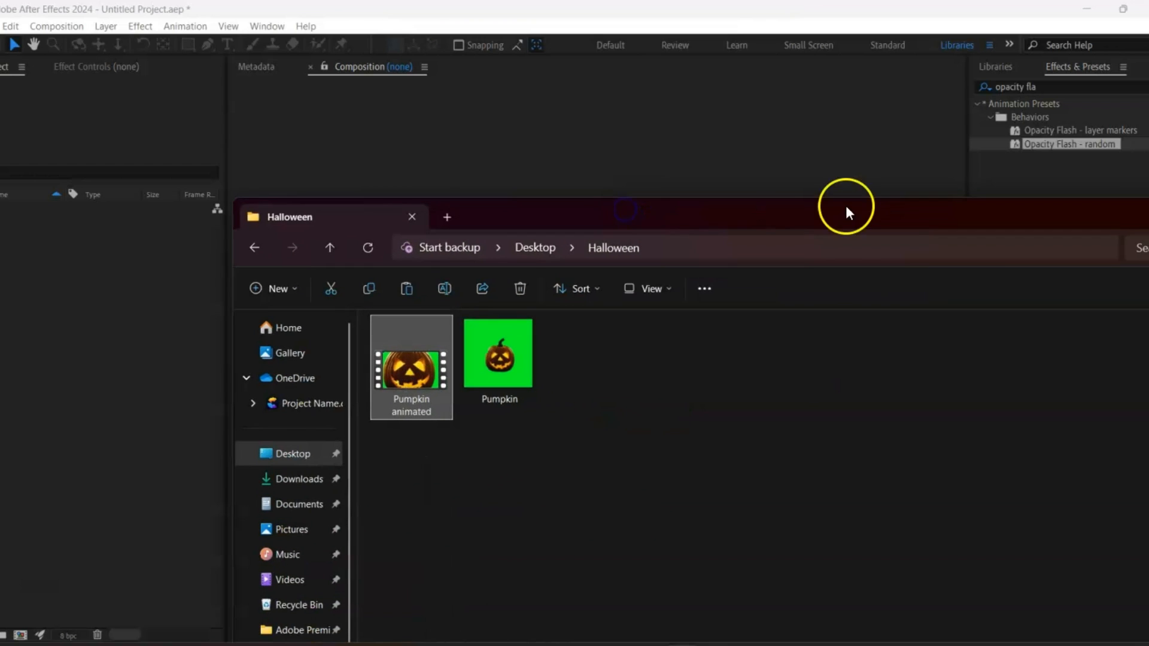
{"action": "left_click_drag", "start_coordinate": [845, 210], "coordinate": [596, 153]}
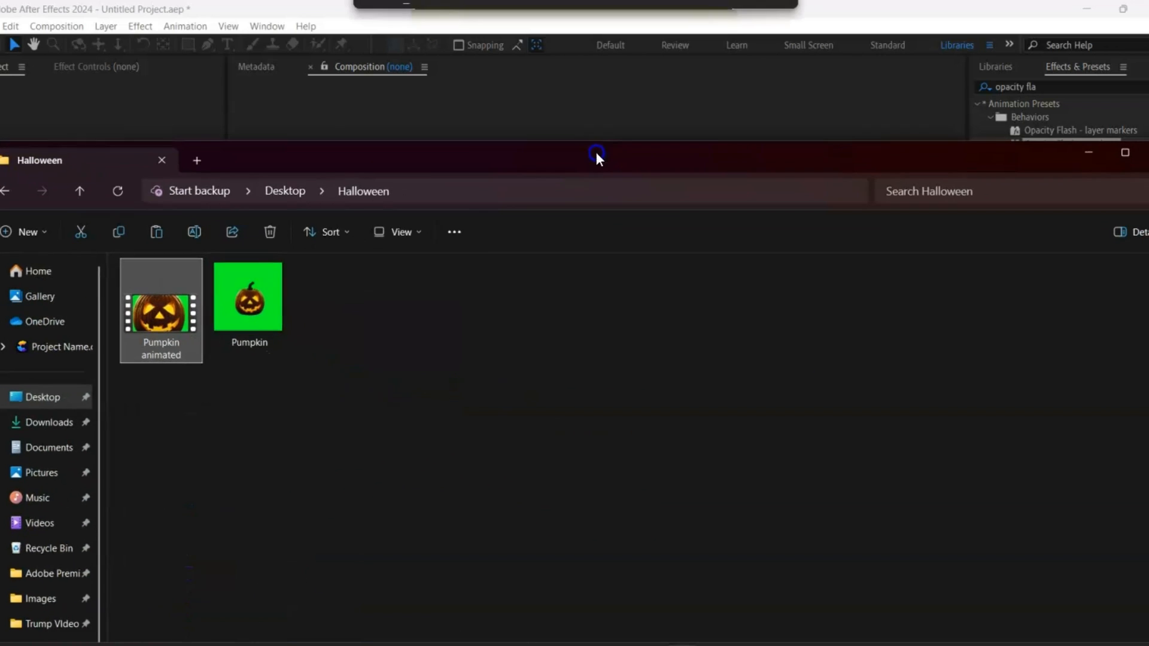
{"action": "left_click", "coordinate": [1131, 151]}
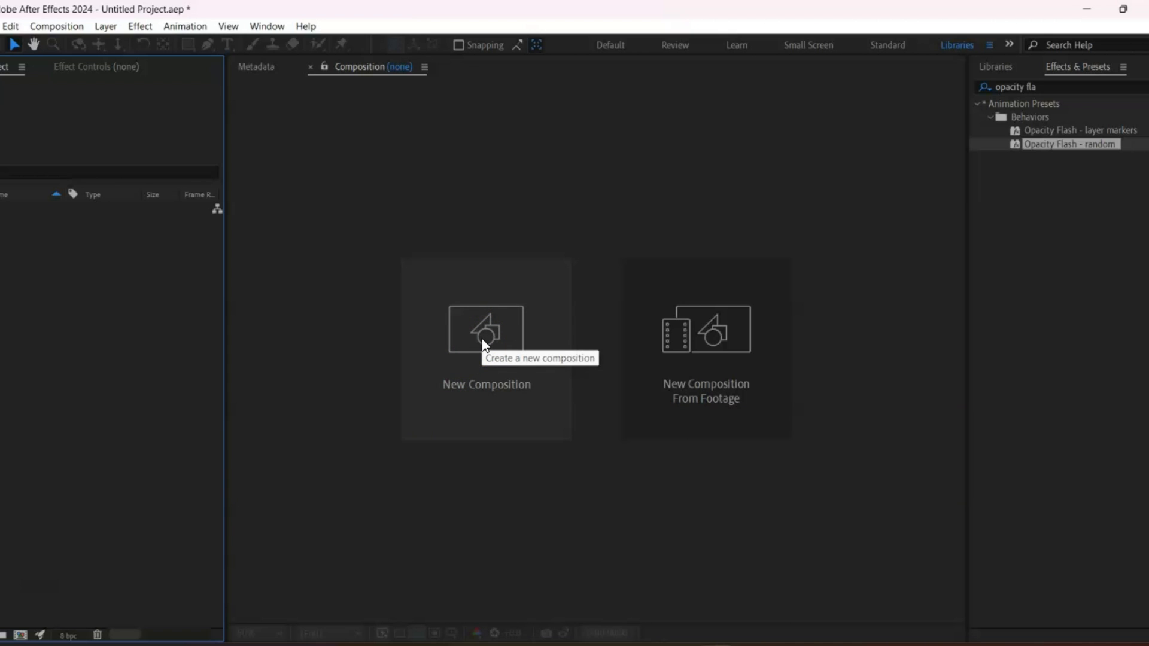
- Create a new composition with the HDV/HDTV 1280x720, 29.97 fps preset and a 10-second duration
{"action": "left_click", "coordinate": [51, 26]}
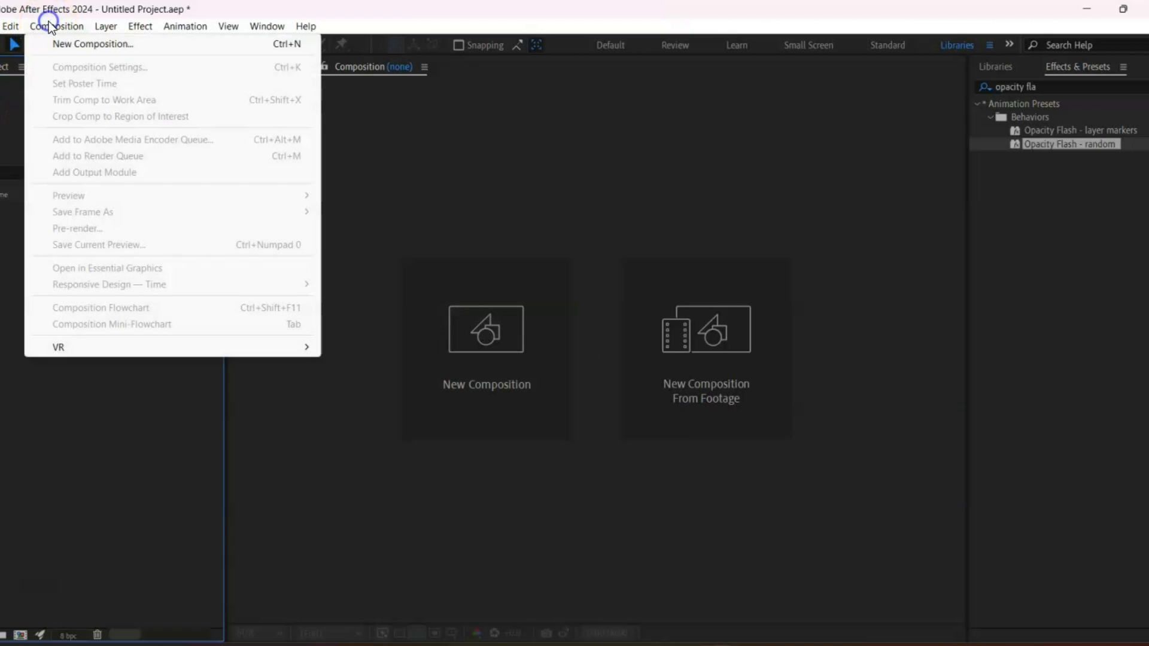
{"action": "left_click", "coordinate": [59, 44]}
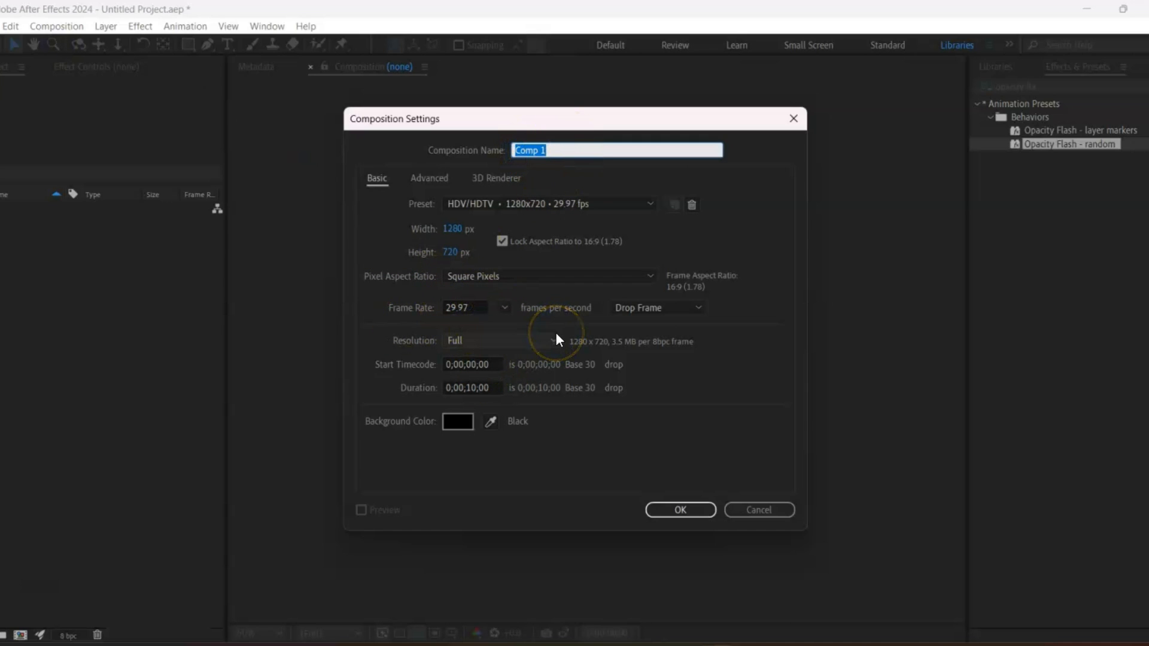
{"action": "left_click", "coordinate": [665, 504]}
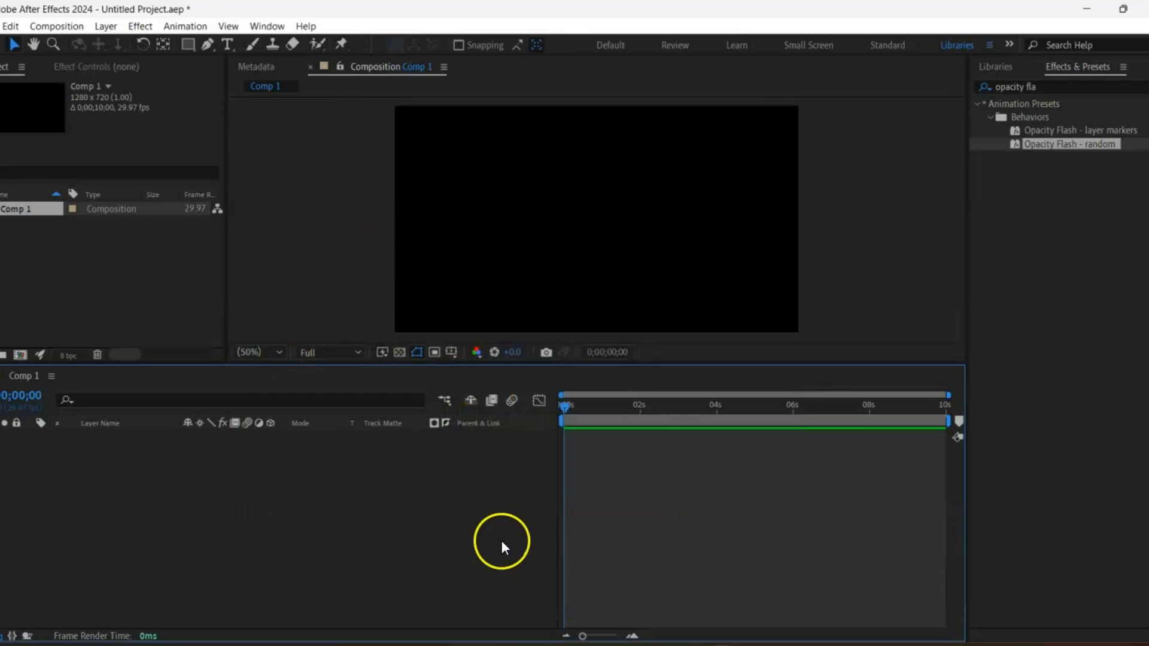
- Add the Pumpkin image from the Desktop's Halloween folder to Comp 1 as a layer and enlarge the composition viewer
{"action": "key", "text": "super+e"}
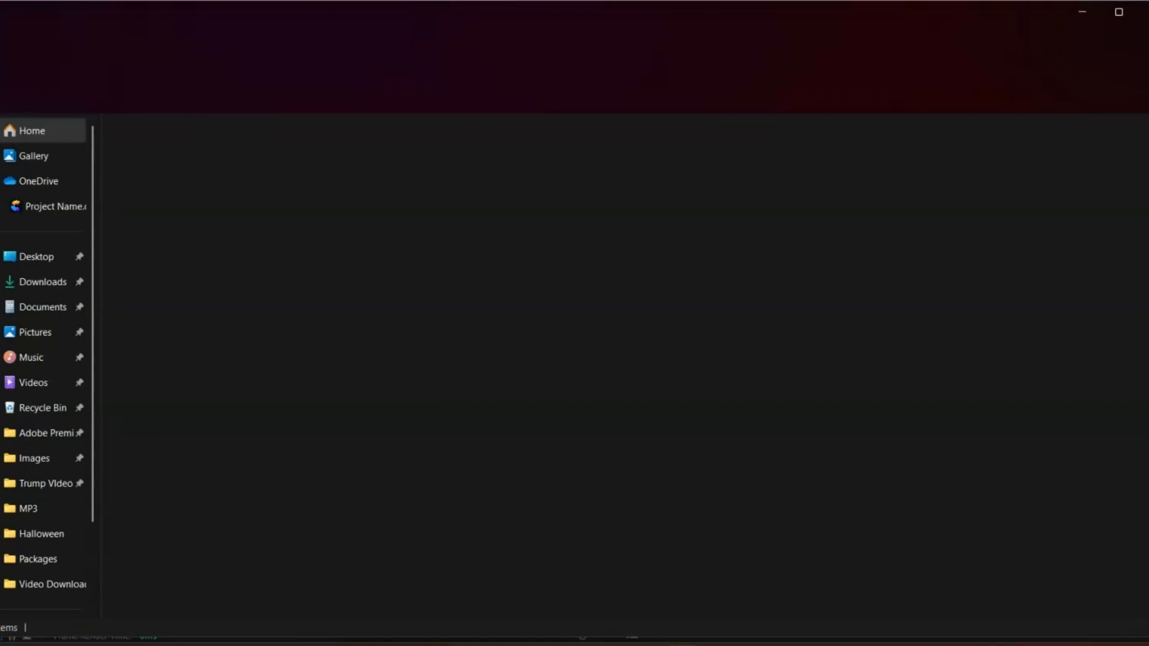
{"action": "left_click_drag", "start_coordinate": [805, 253], "coordinate": [950, 229]}
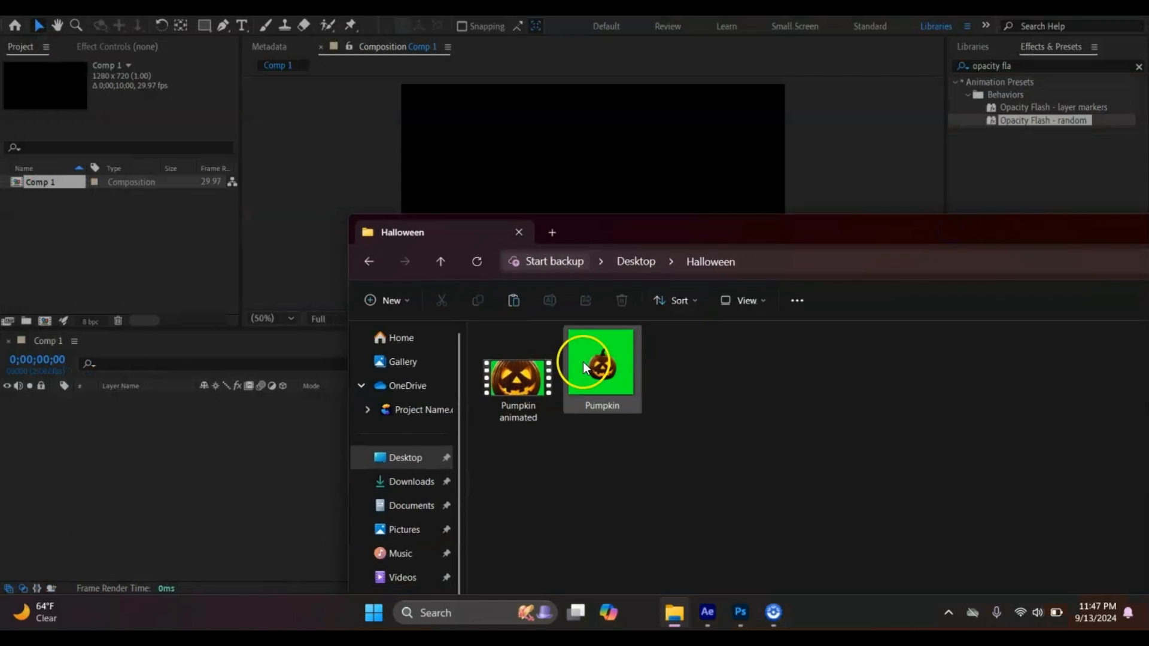
{"action": "left_click_drag", "start_coordinate": [583, 362], "coordinate": [118, 439]}
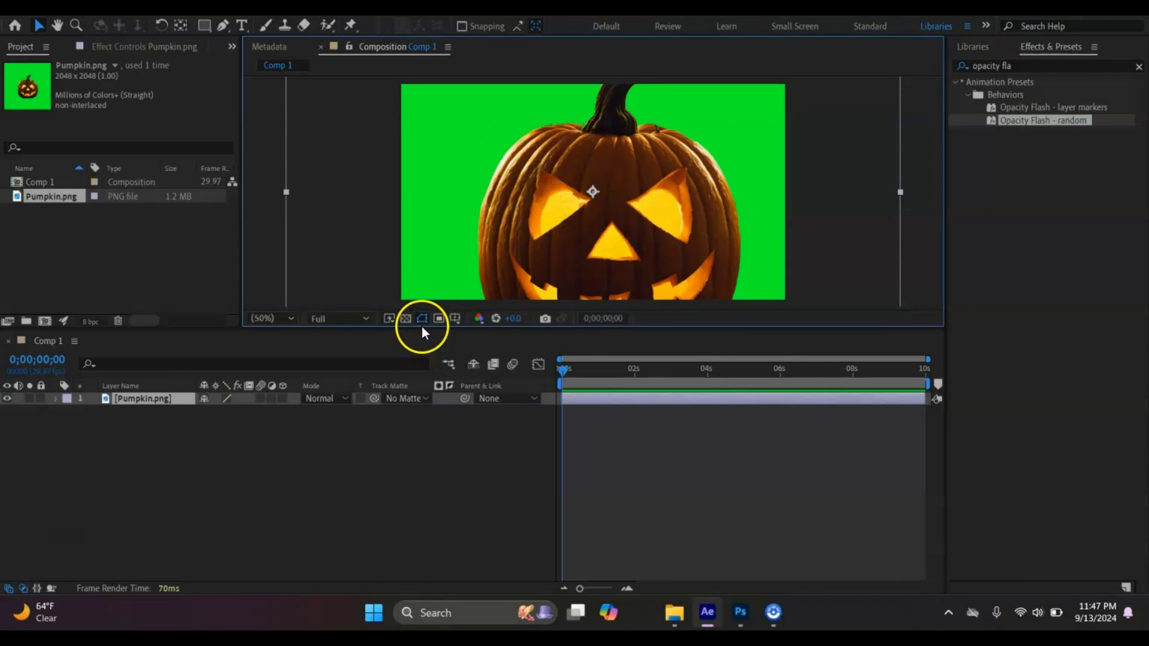
{"action": "left_click_drag", "start_coordinate": [421, 328], "coordinate": [421, 452]}
- Try to stretch the Pumpkin.png layer with Fit to Comp, and undo it
{"action": "right_click", "coordinate": [385, 149]}
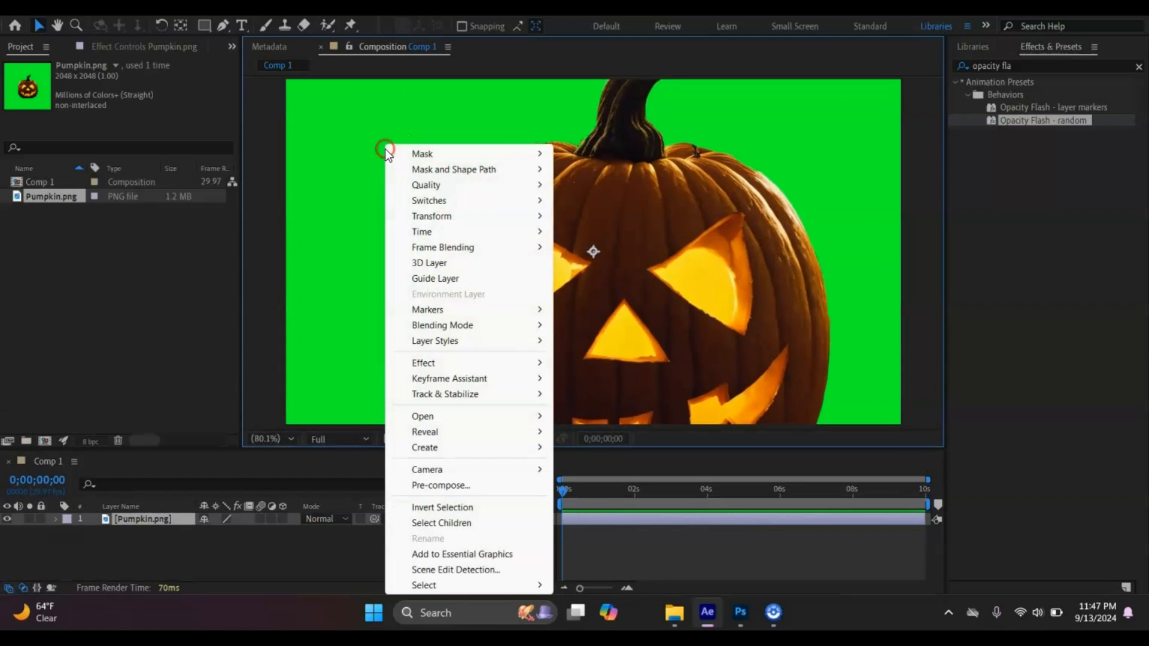
{"action": "mouse_move", "coordinate": [503, 216]}
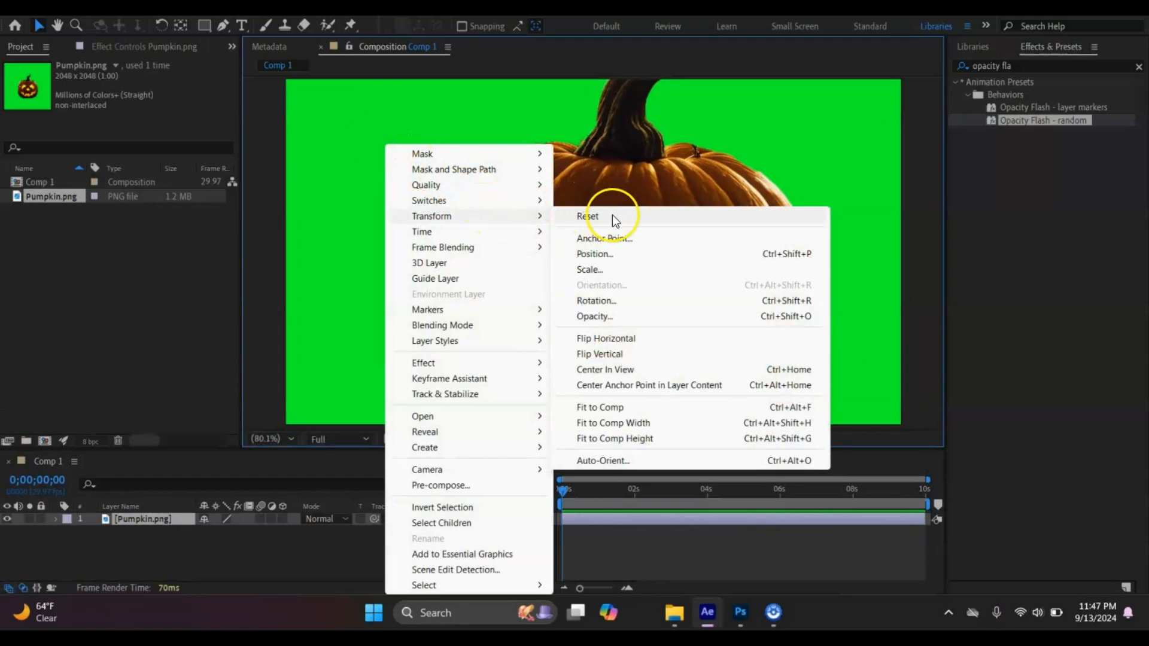
{"action": "left_click", "coordinate": [599, 405]}
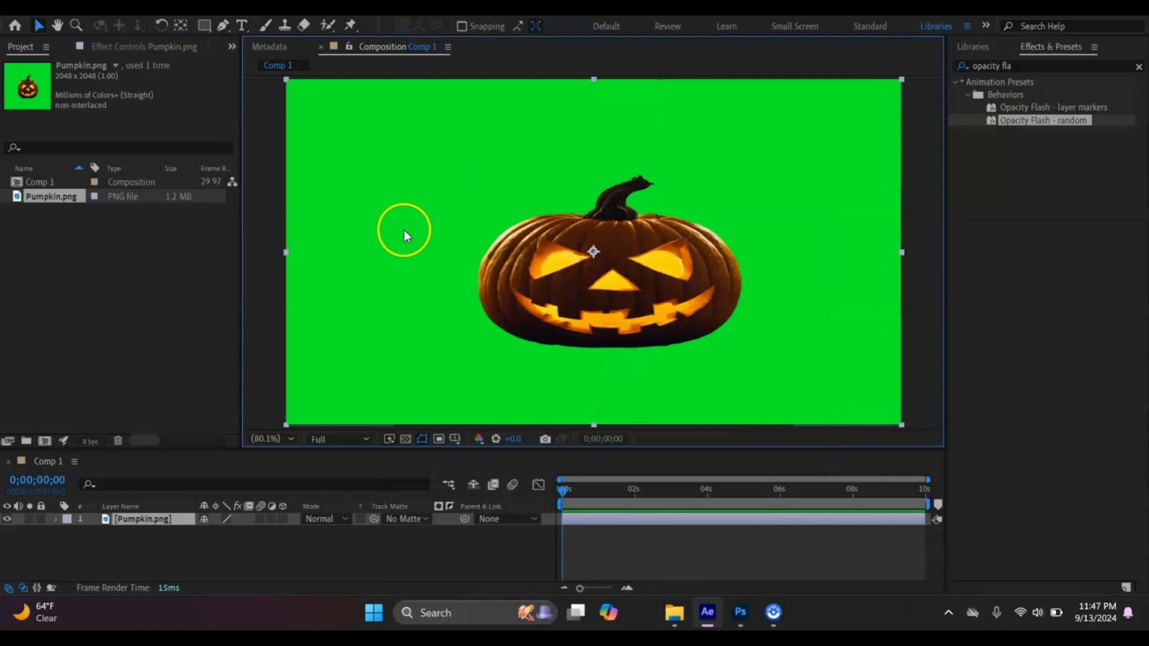
{"action": "left_click", "coordinate": [35, 9]}
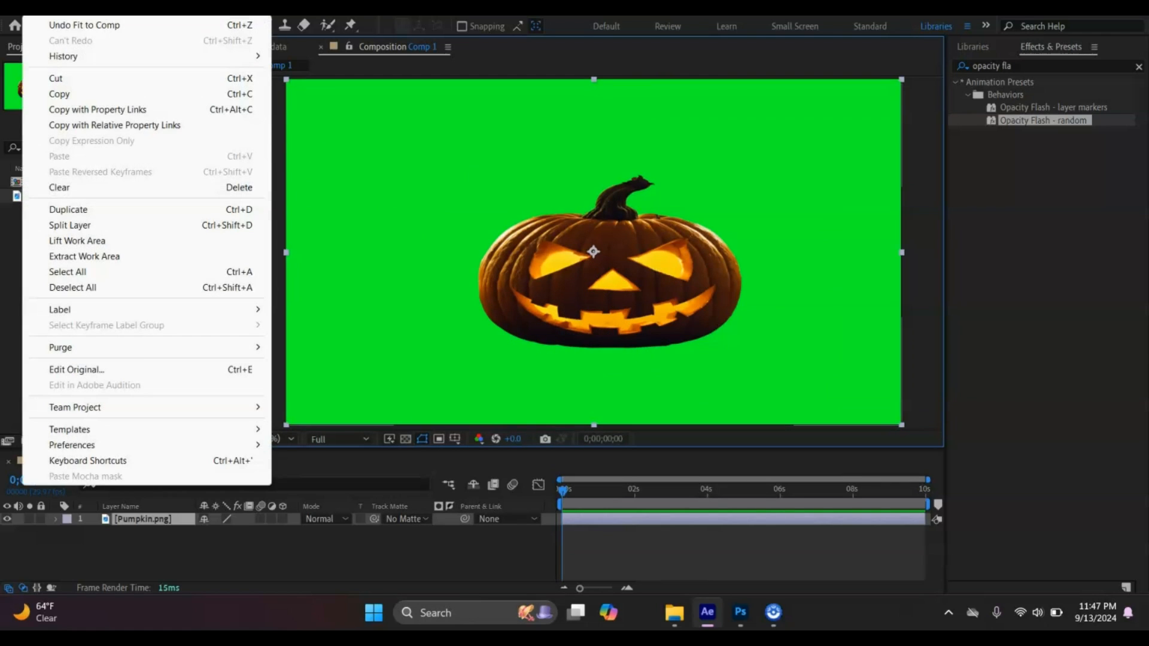
{"action": "left_click", "coordinate": [51, 23]}
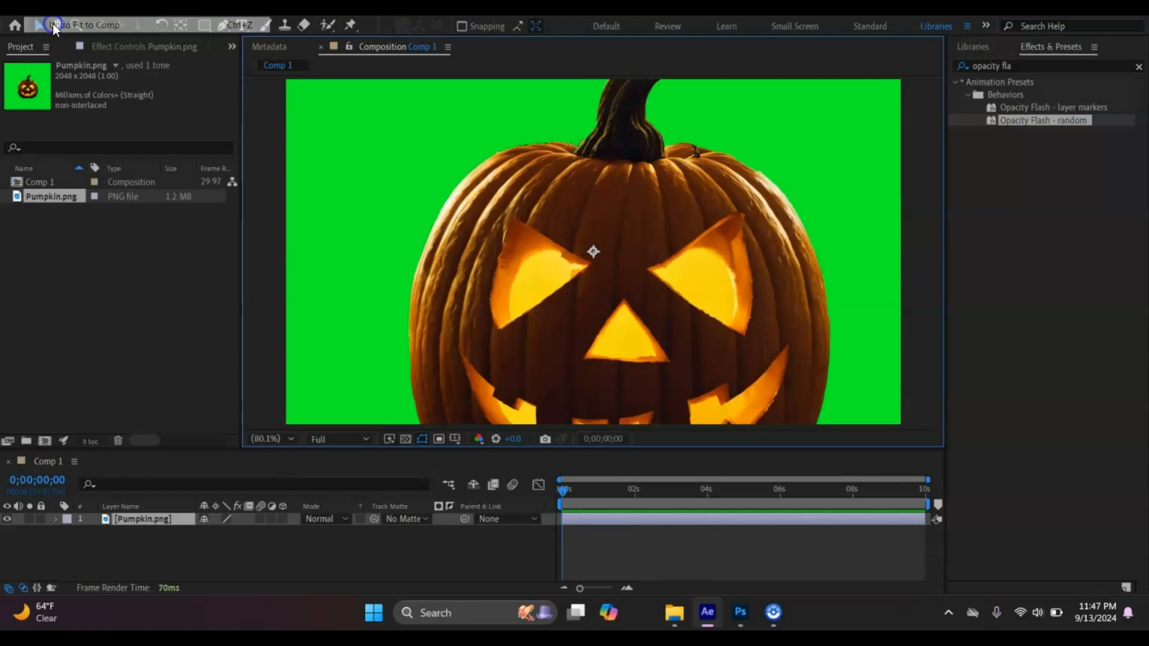
- Scale the Pumpkin.png layer with Fit to Comp Width
{"action": "right_click", "coordinate": [382, 145]}
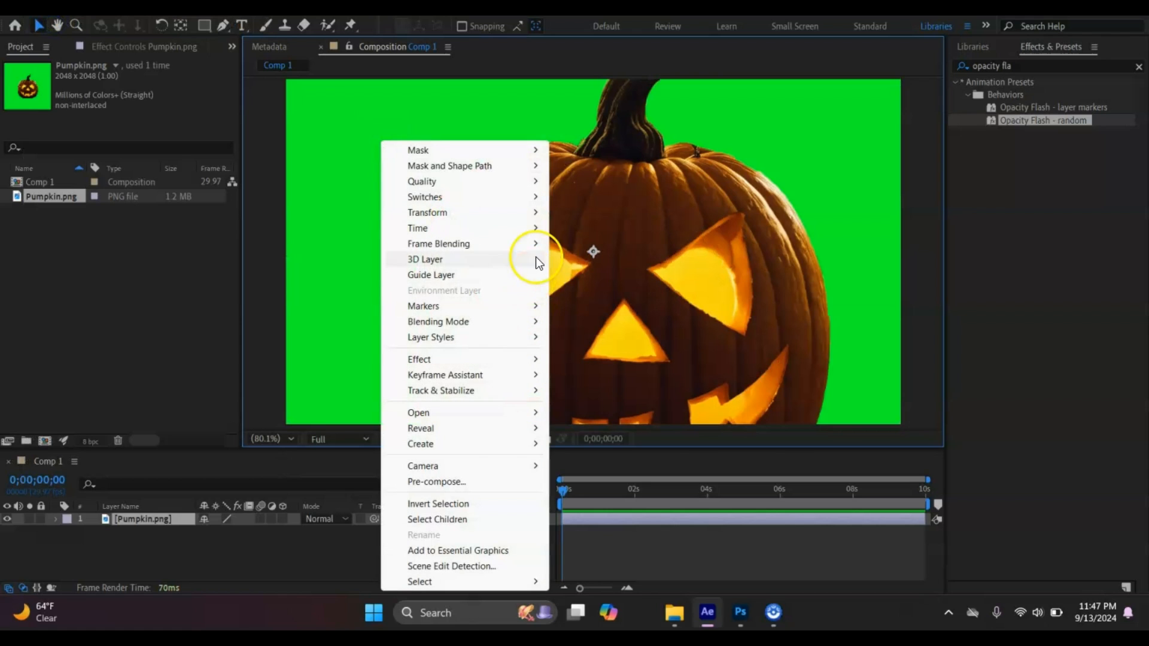
{"action": "mouse_move", "coordinate": [534, 213]}
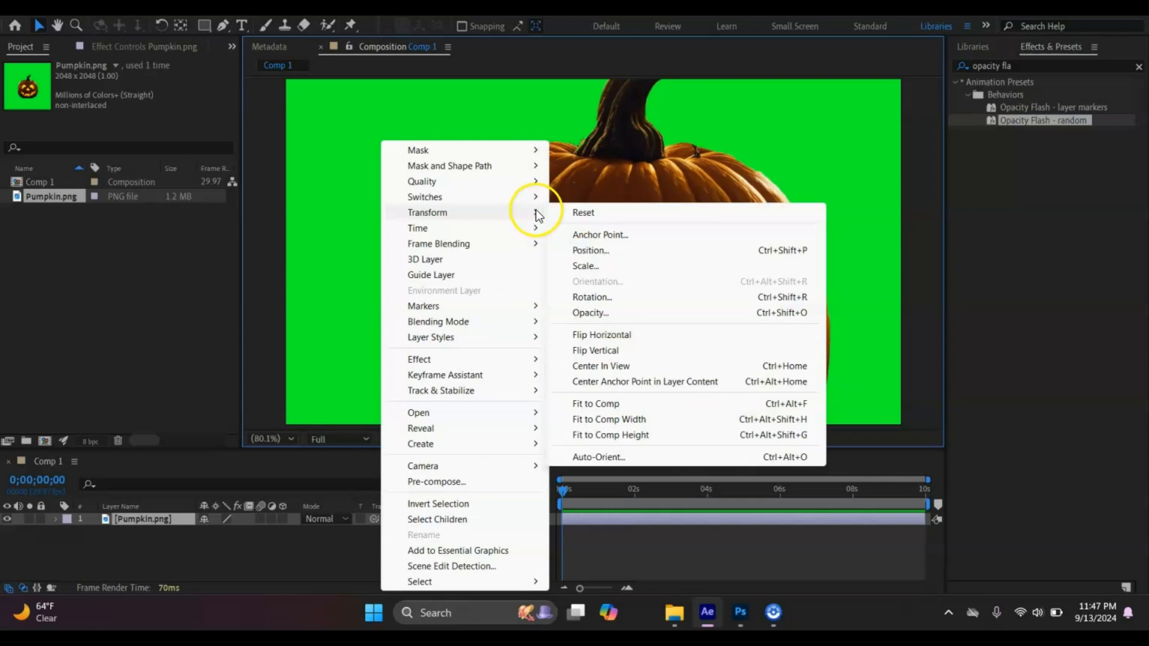
{"action": "left_click", "coordinate": [596, 422]}
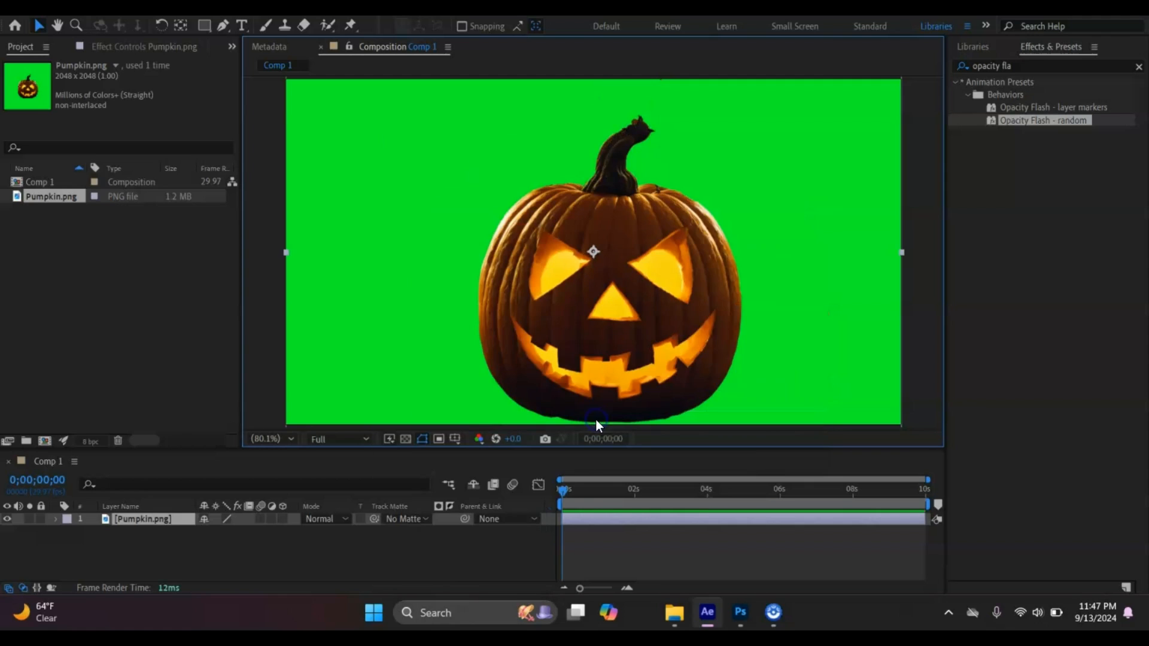
- Duplicate the Pumpkin.png layer and rename the upper copy "mask"
{"action": "left_click", "coordinate": [134, 518]}
{"action": "key", "text": "ctrl+d"}
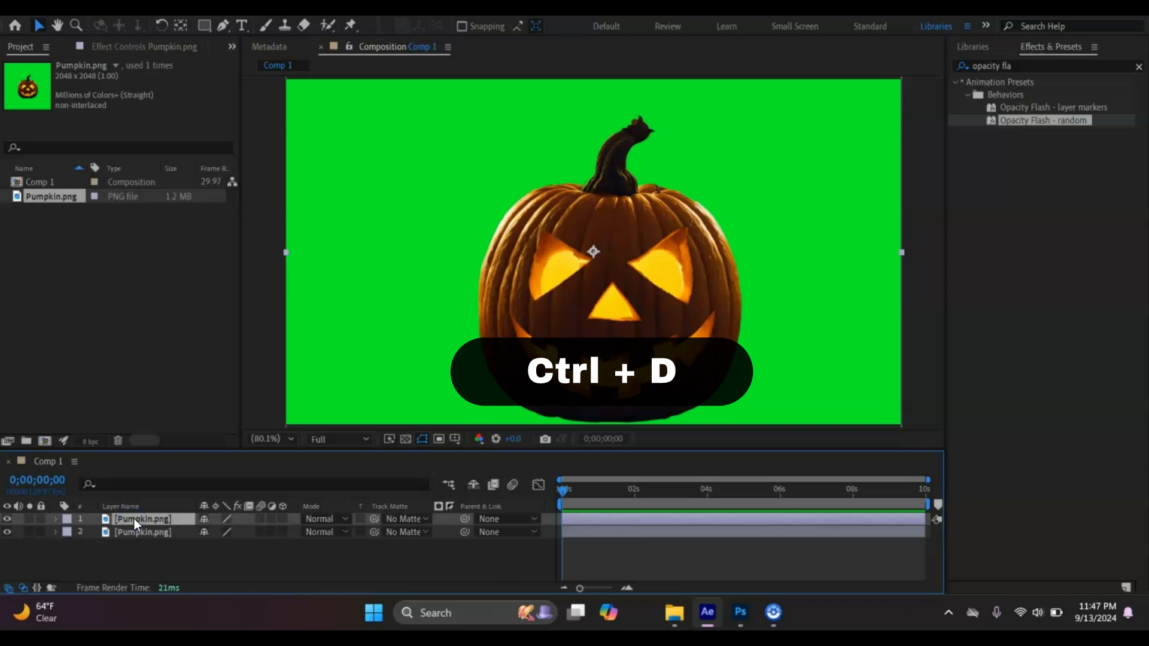
{"action": "right_click", "coordinate": [134, 518]}
{"action": "left_click", "coordinate": [168, 477]}
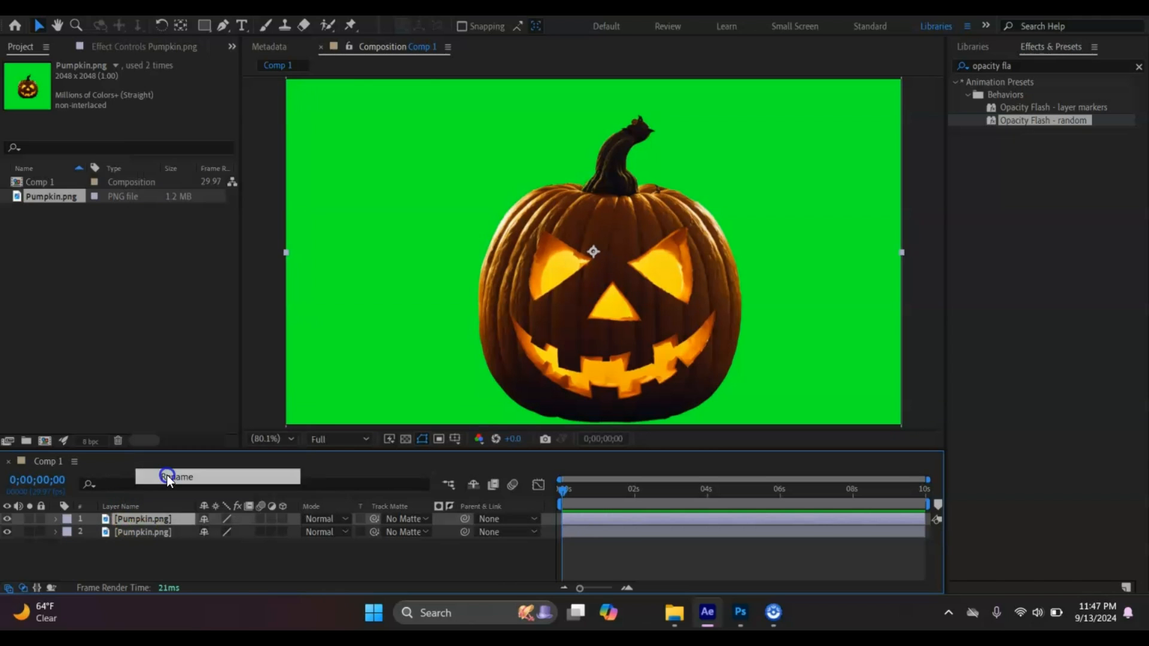
{"action": "type", "text": "mask"}
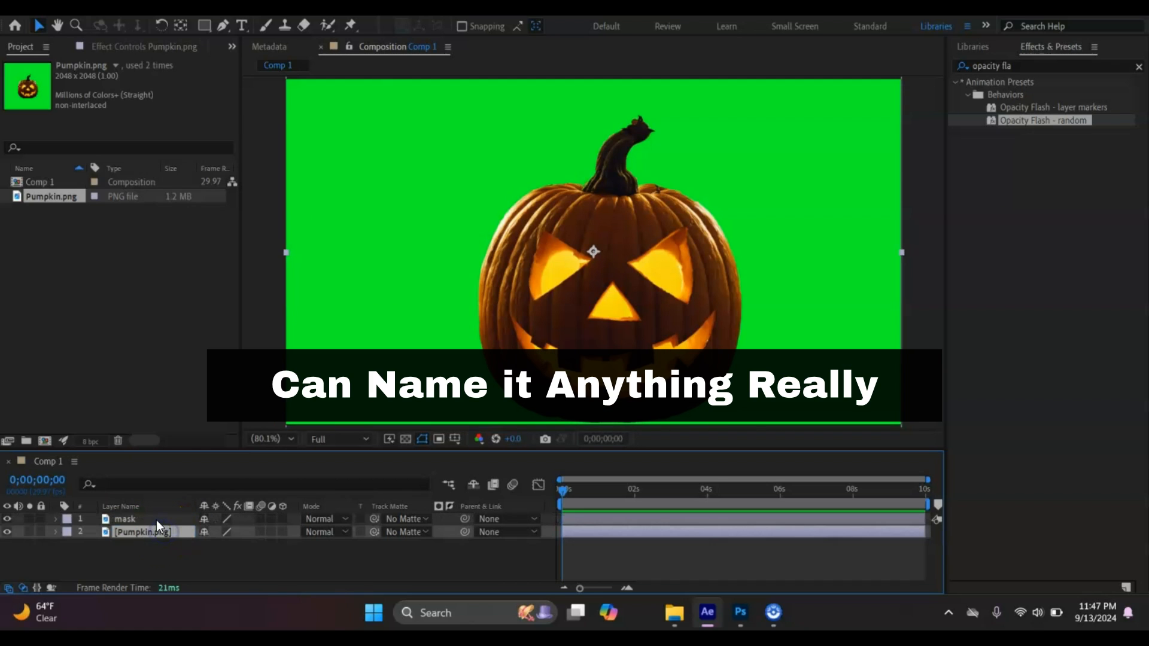
- Draw a closed Pen tool mask around the pumpkin's left eye on the mask layer
{"action": "left_click", "coordinate": [156, 519]}
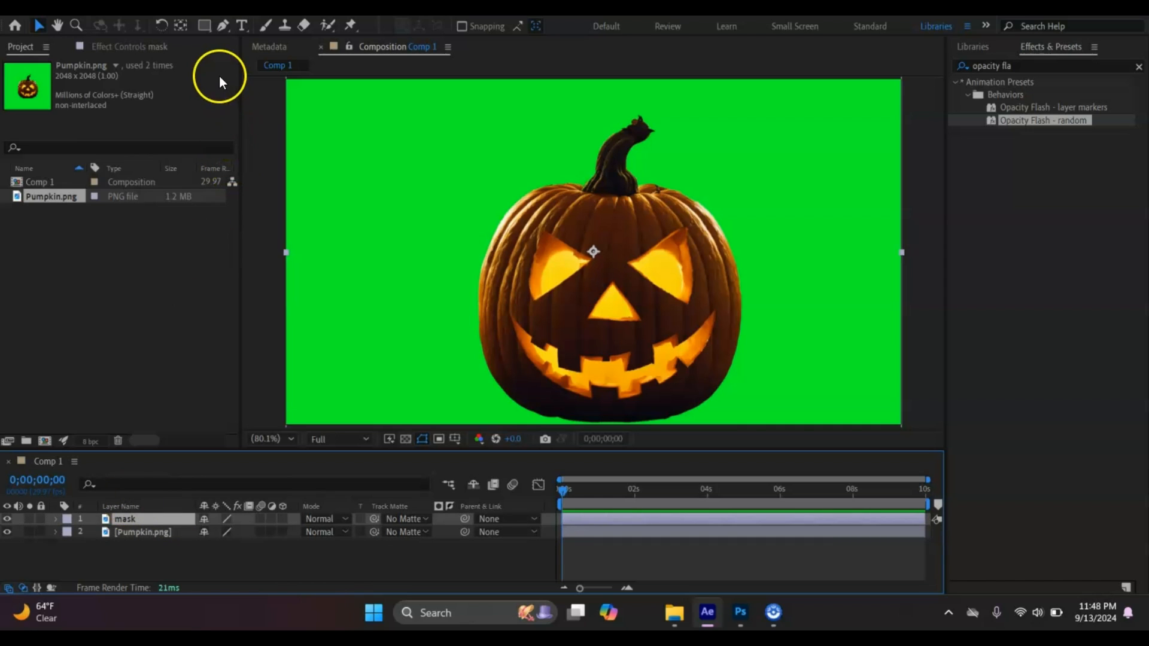
{"action": "left_click", "coordinate": [221, 24]}
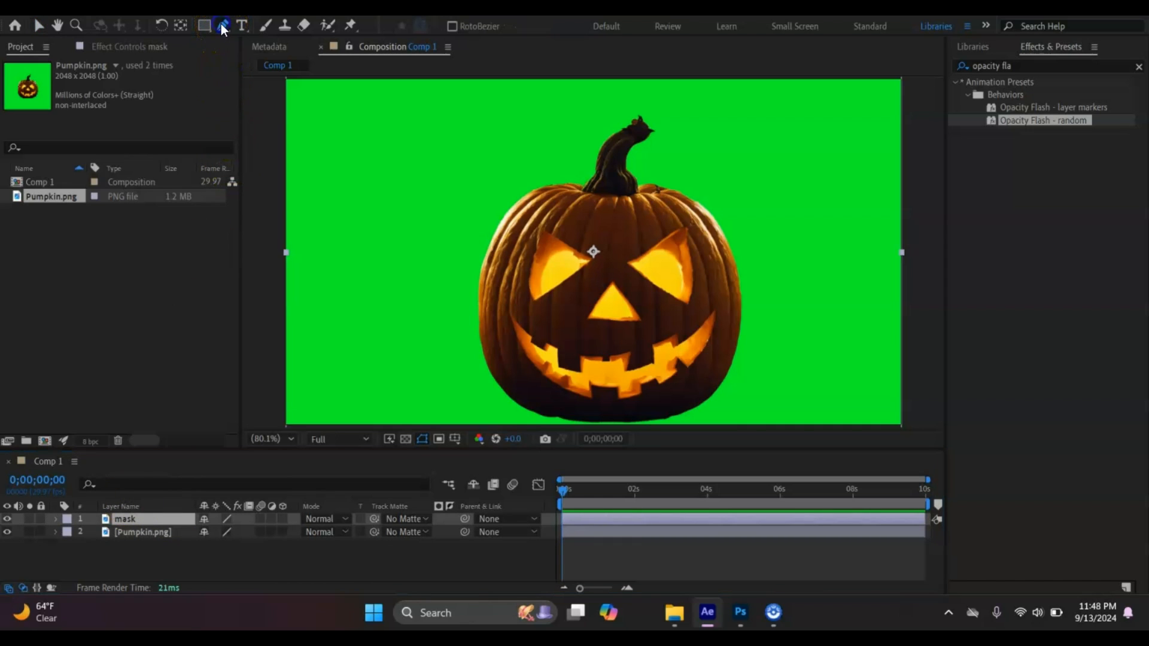
{"action": "left_click", "coordinate": [545, 232]}
{"action": "left_click", "coordinate": [532, 269]}
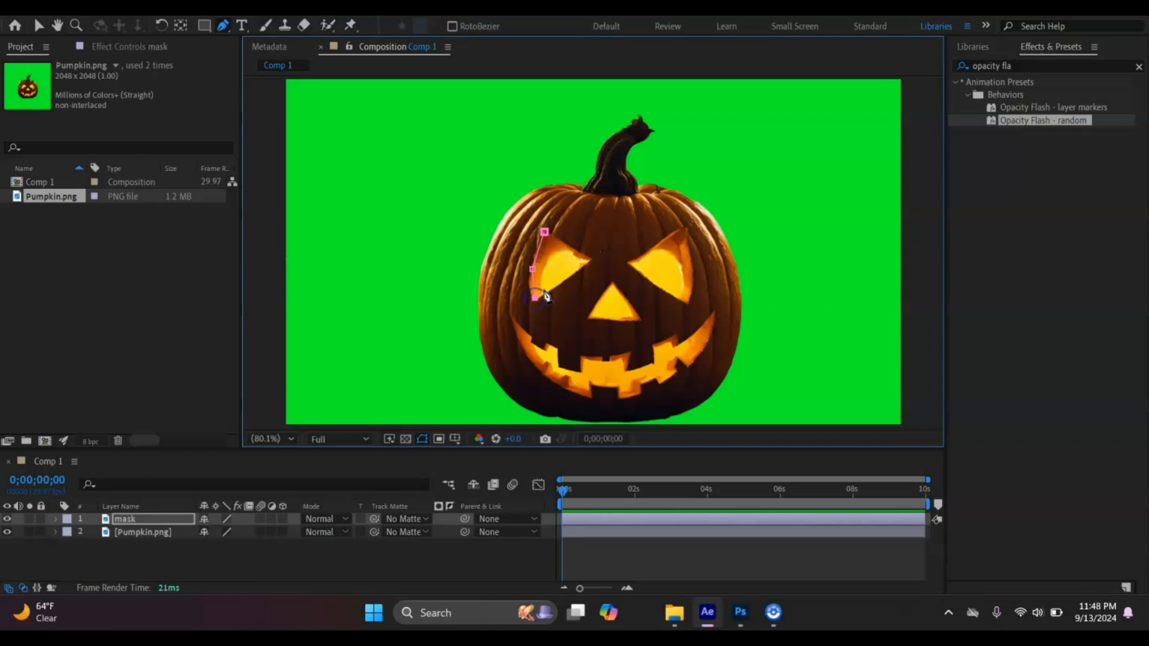
{"action": "left_click", "coordinate": [566, 278]}
{"action": "left_click", "coordinate": [545, 232]}
- Trace a closed mask path around the pumpkin's right eye on the mask layer
{"action": "left_click", "coordinate": [633, 261]}
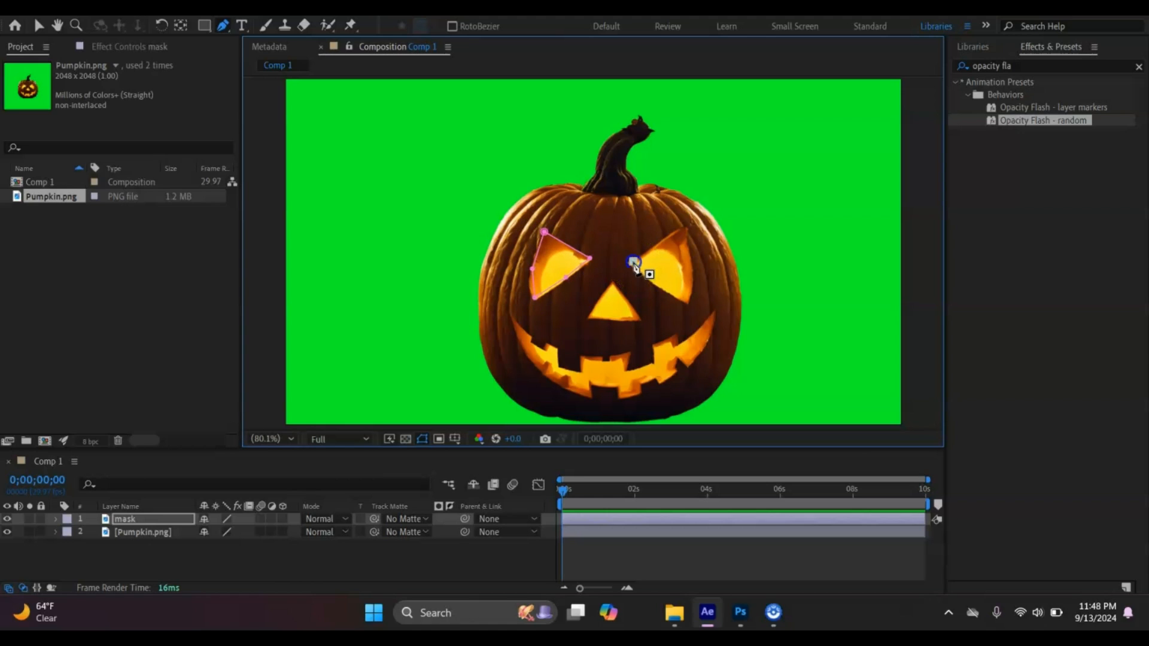
{"action": "left_click", "coordinate": [664, 241]}
{"action": "left_click", "coordinate": [692, 265]}
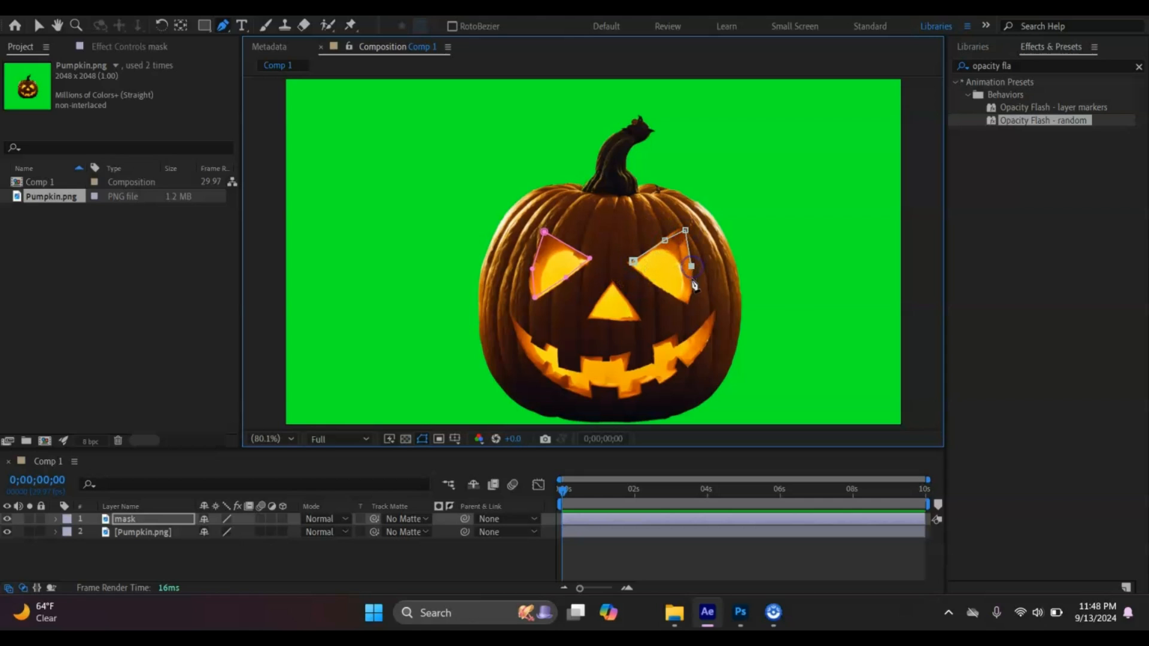
{"action": "left_click", "coordinate": [689, 295]}
{"action": "left_click", "coordinate": [687, 304]}
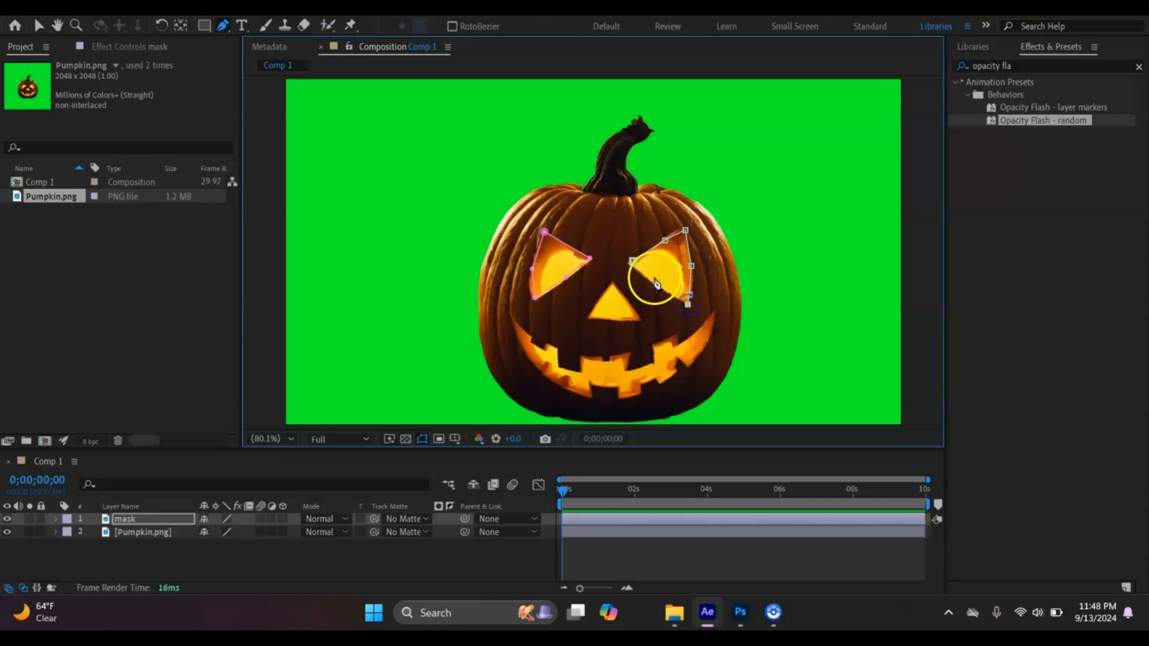
{"action": "left_click", "coordinate": [634, 262]}
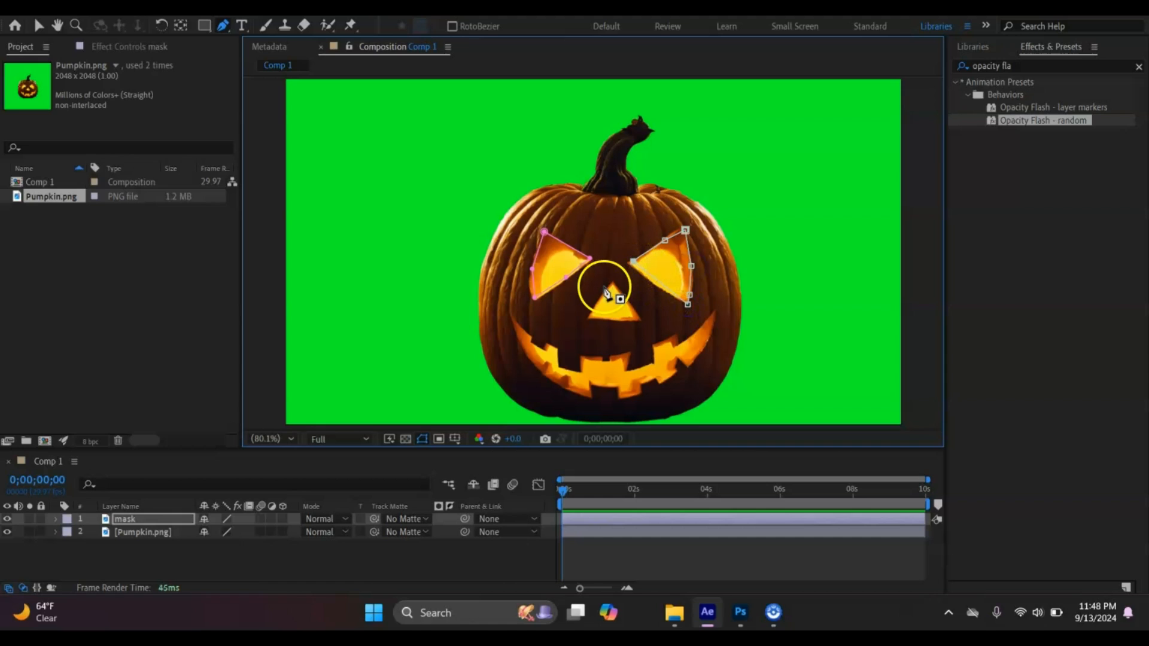
- Trace a closed triangular mask path around the pumpkin's nose on the mask layer
{"action": "left_click", "coordinate": [614, 285]}
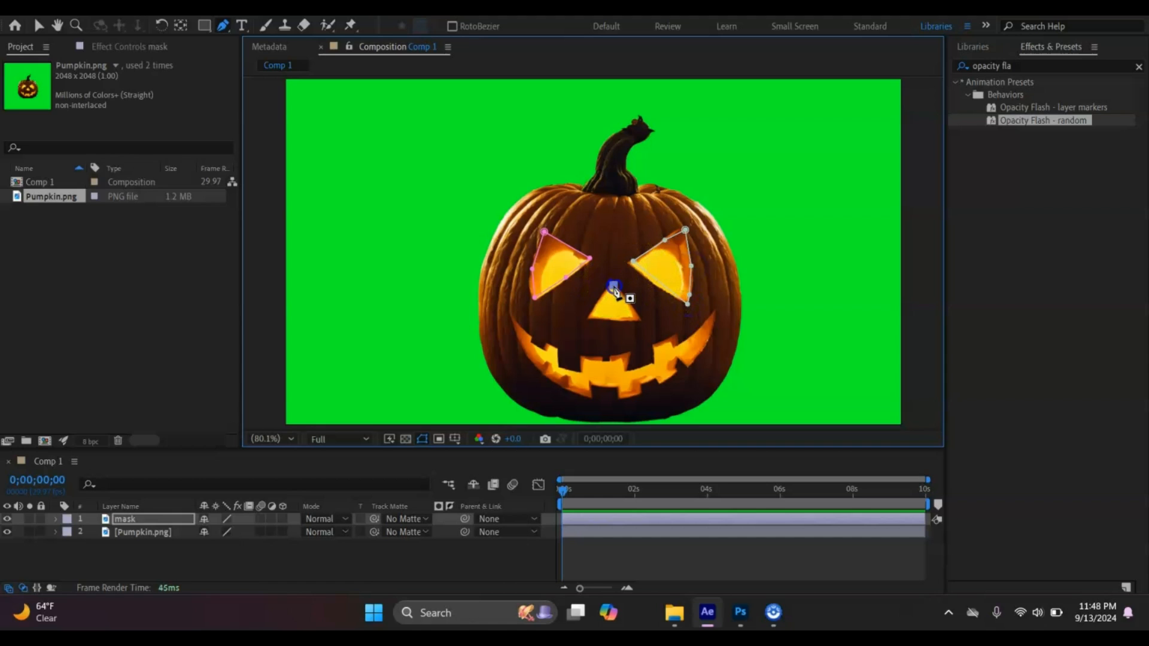
{"action": "left_click", "coordinate": [590, 317]}
{"action": "left_click", "coordinate": [639, 321]}
{"action": "left_click", "coordinate": [613, 286]}
- Start a Pen tool mask on the mask layer along the mouth's toothed upper edge, from its right corner to its left end
{"action": "left_click", "coordinate": [714, 314]}
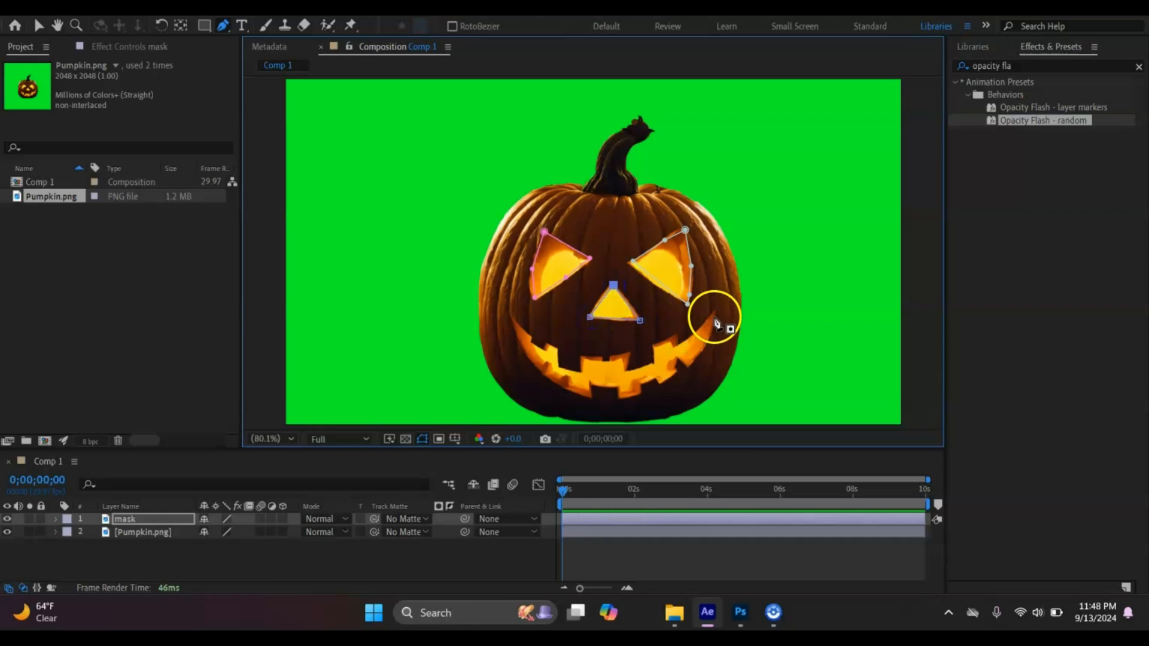
{"action": "left_click", "coordinate": [678, 346]}
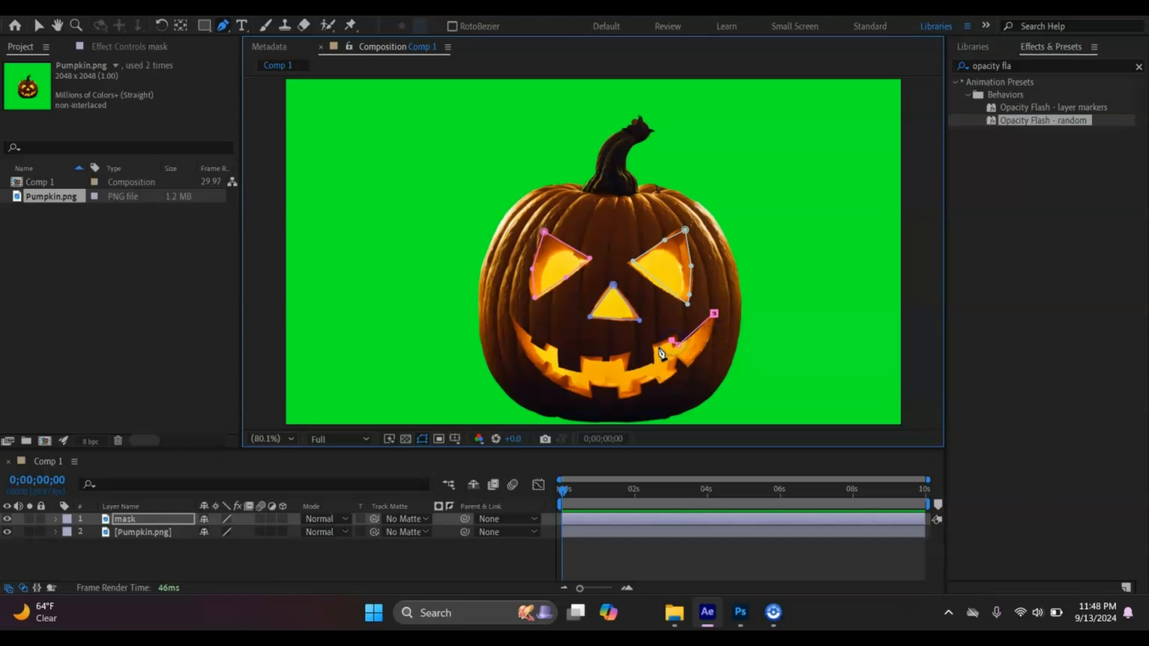
{"action": "left_click", "coordinate": [656, 346]}
{"action": "left_click", "coordinate": [656, 362]}
{"action": "left_click", "coordinate": [627, 369]}
{"action": "left_click", "coordinate": [629, 353]}
{"action": "left_click", "coordinate": [609, 361]}
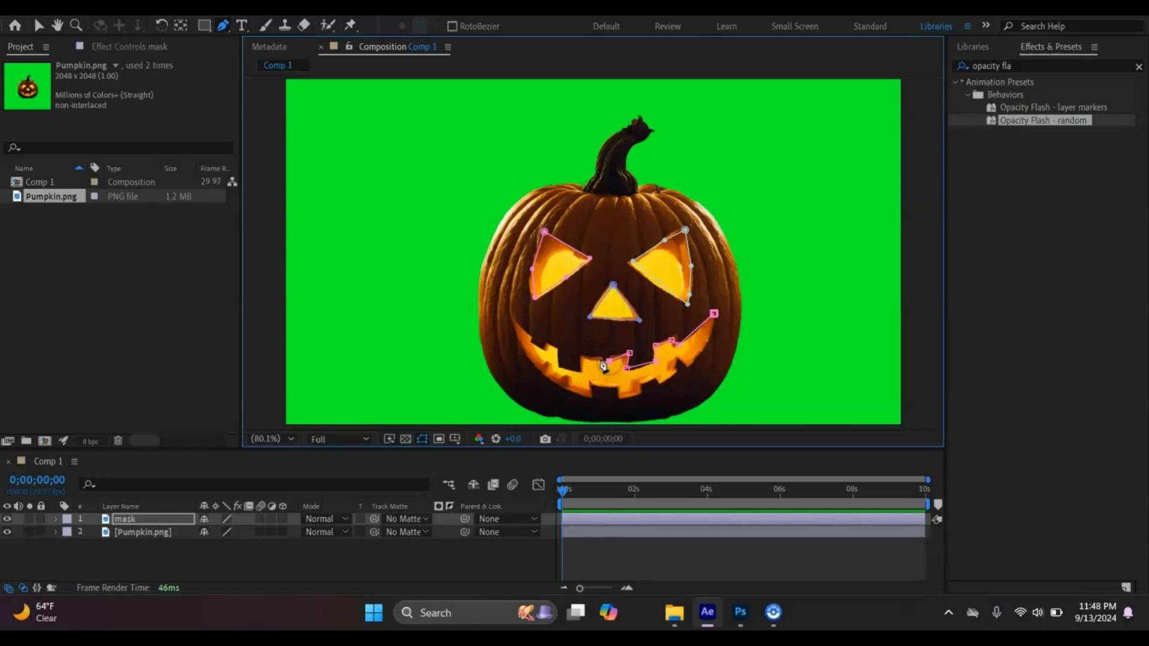
{"action": "left_click", "coordinate": [584, 358]}
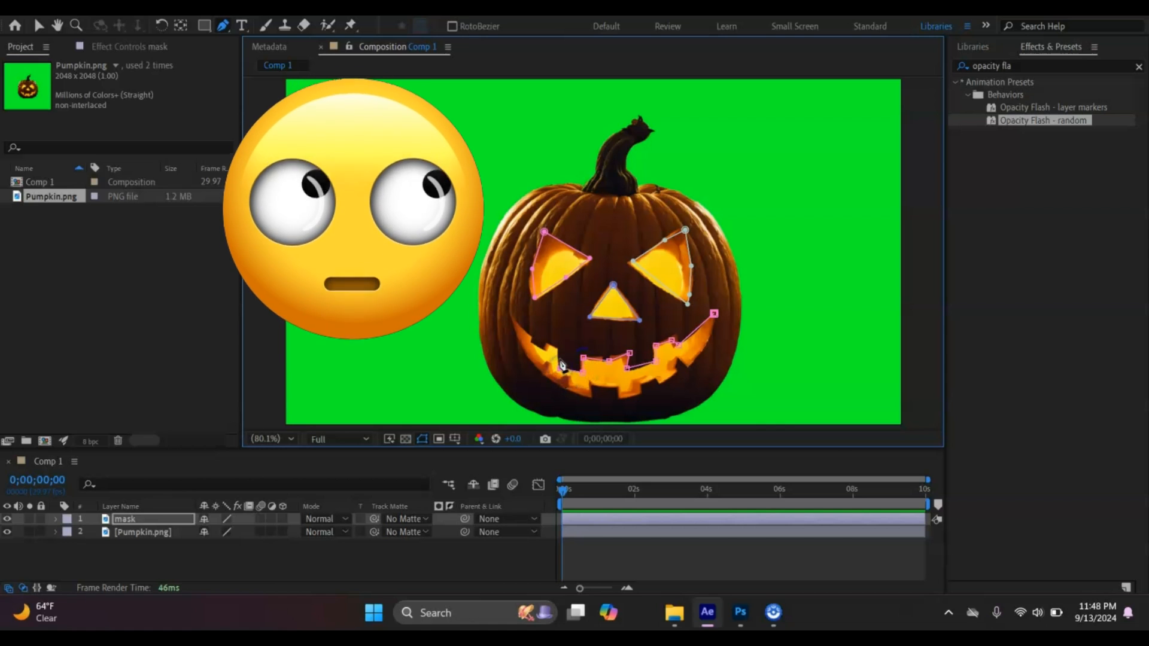
{"action": "left_click", "coordinate": [560, 368]}
{"action": "left_click", "coordinate": [548, 346]}
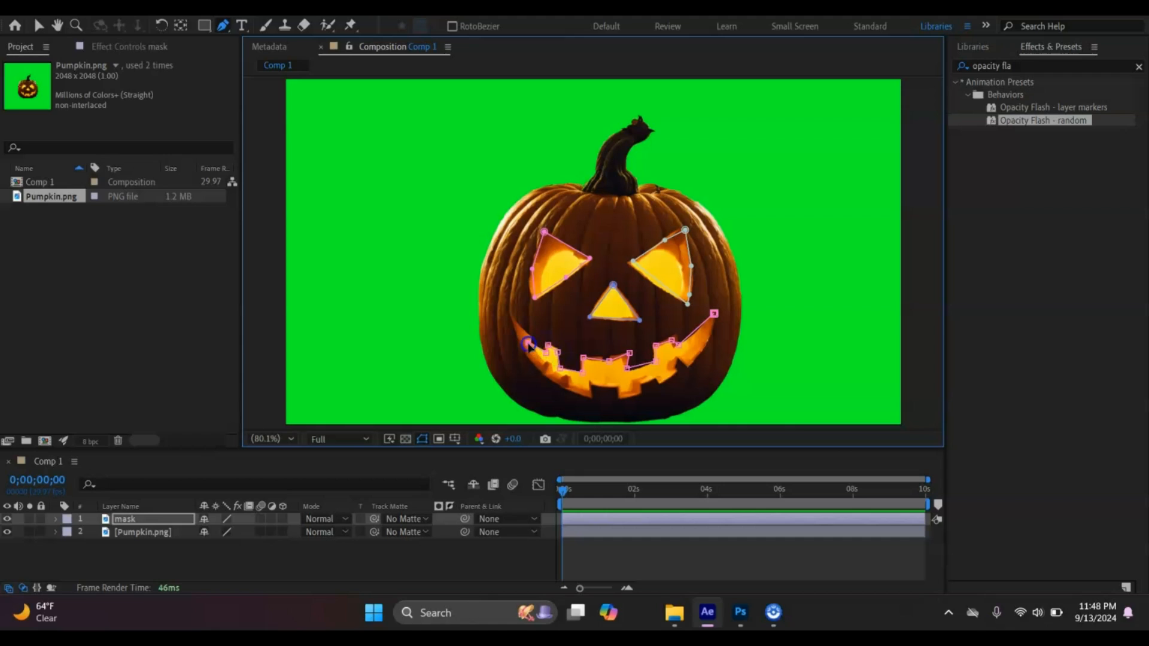
{"action": "left_click", "coordinate": [527, 344]}
- Continue the mouth mask along the lower edge around the teeth and close the path at the right corner
{"action": "left_click", "coordinate": [528, 357]}
{"action": "left_click", "coordinate": [554, 378]}
{"action": "left_click", "coordinate": [589, 398]}
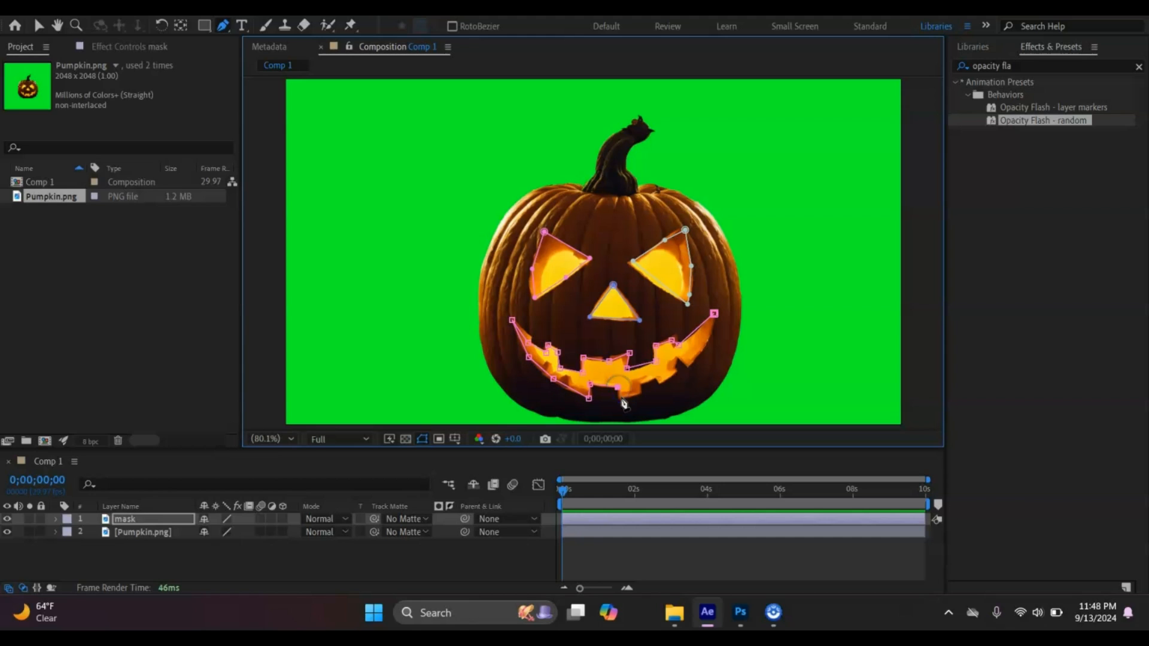
{"action": "left_click", "coordinate": [623, 398]}
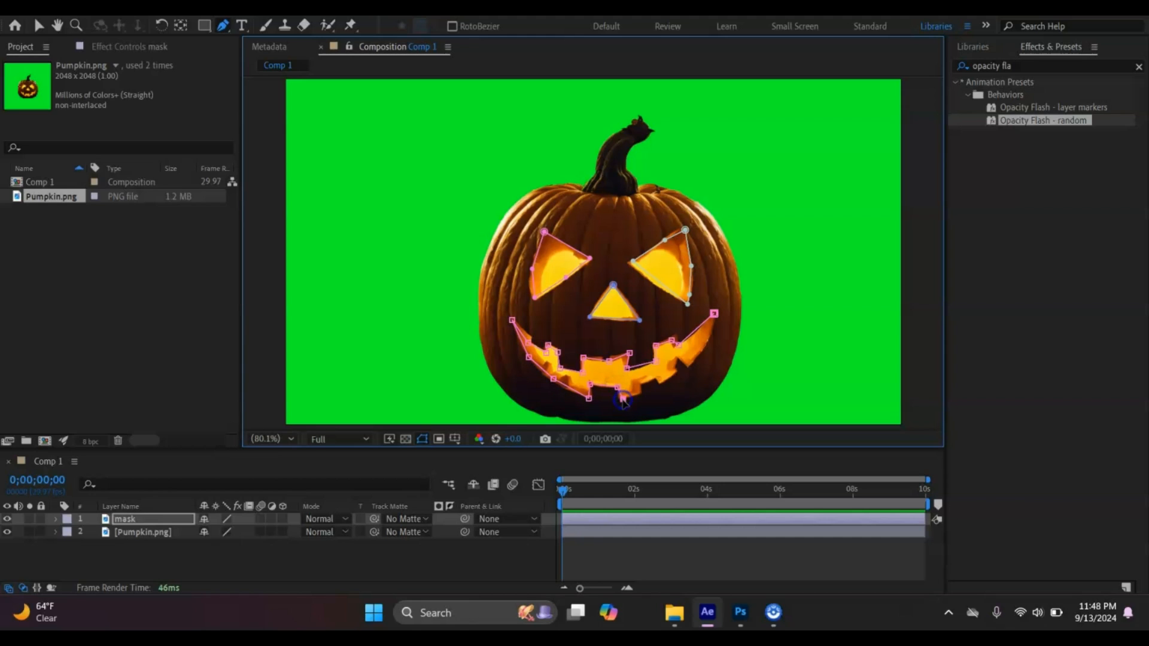
{"action": "left_click", "coordinate": [655, 378]}
{"action": "left_click", "coordinate": [676, 357]}
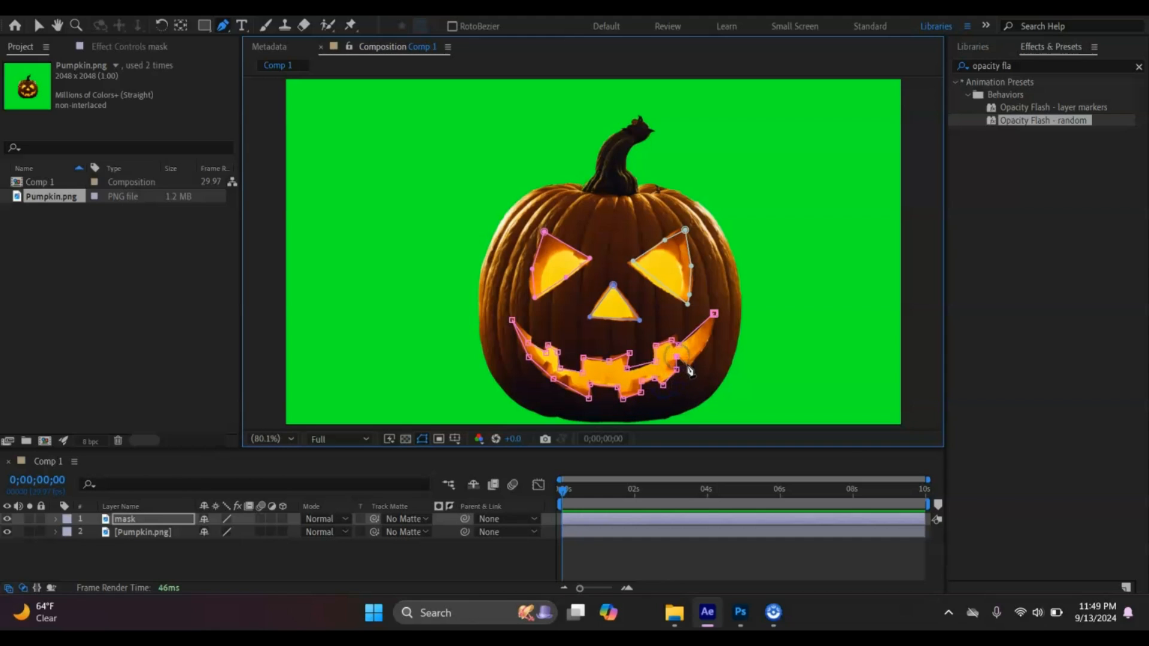
{"action": "left_click", "coordinate": [691, 363]}
{"action": "left_click", "coordinate": [713, 337]}
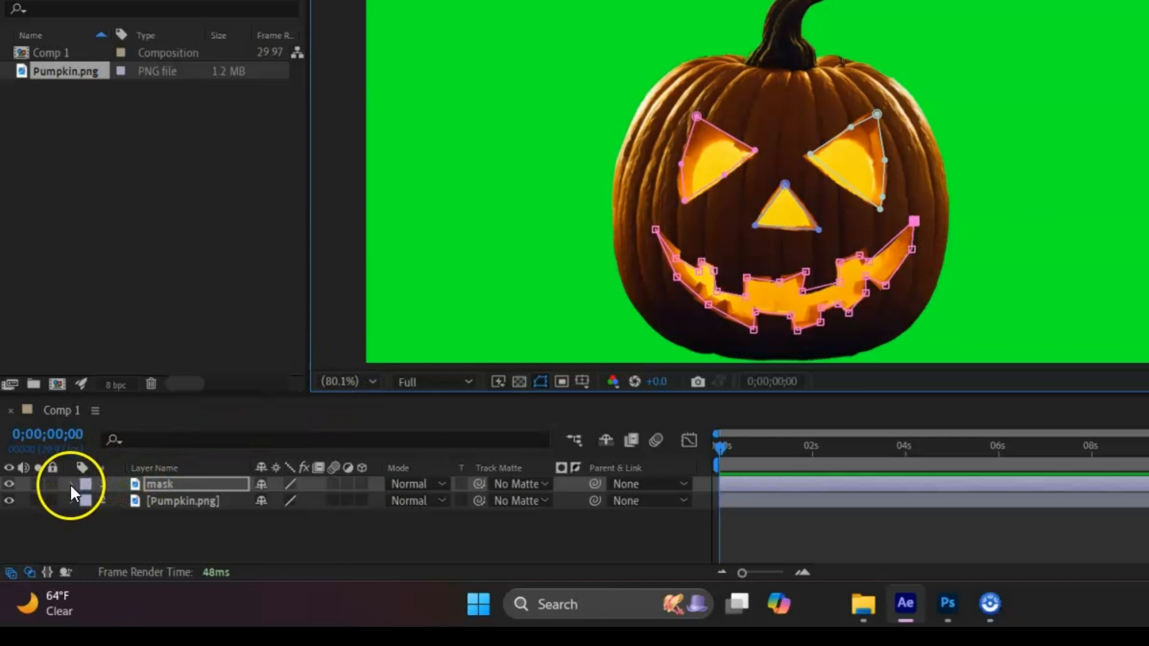
- Feather the left eye's mask, Mask 1, to about 173, 171 pixels
{"action": "left_click", "coordinate": [70, 483]}
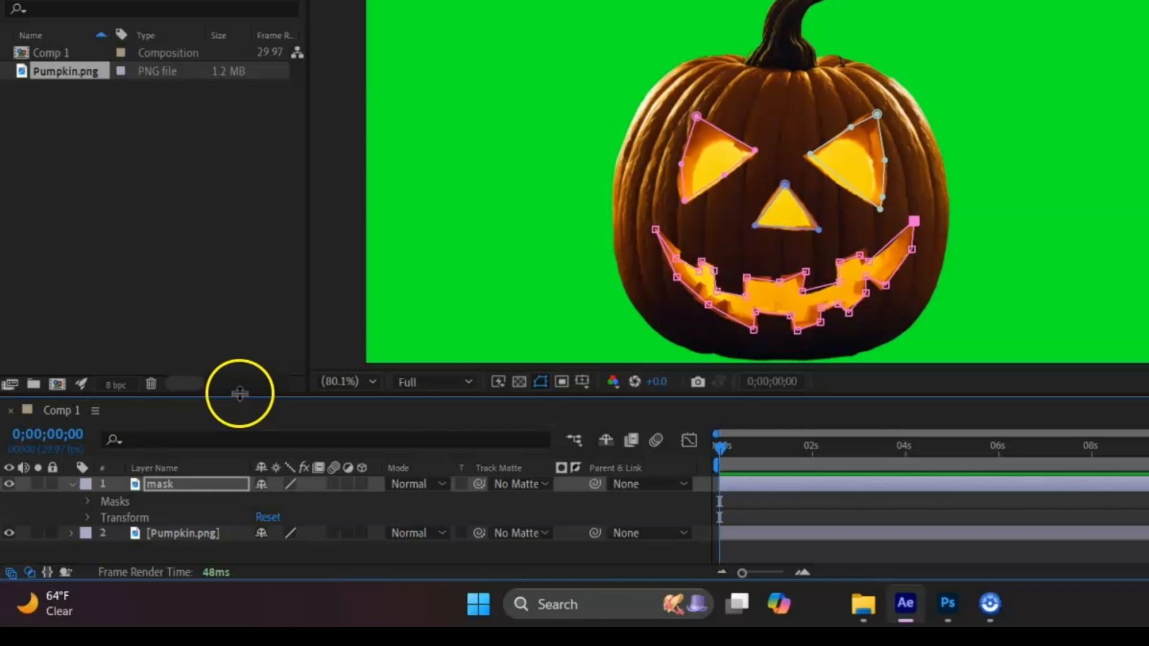
{"action": "left_click_drag", "start_coordinate": [239, 398], "coordinate": [249, 275]}
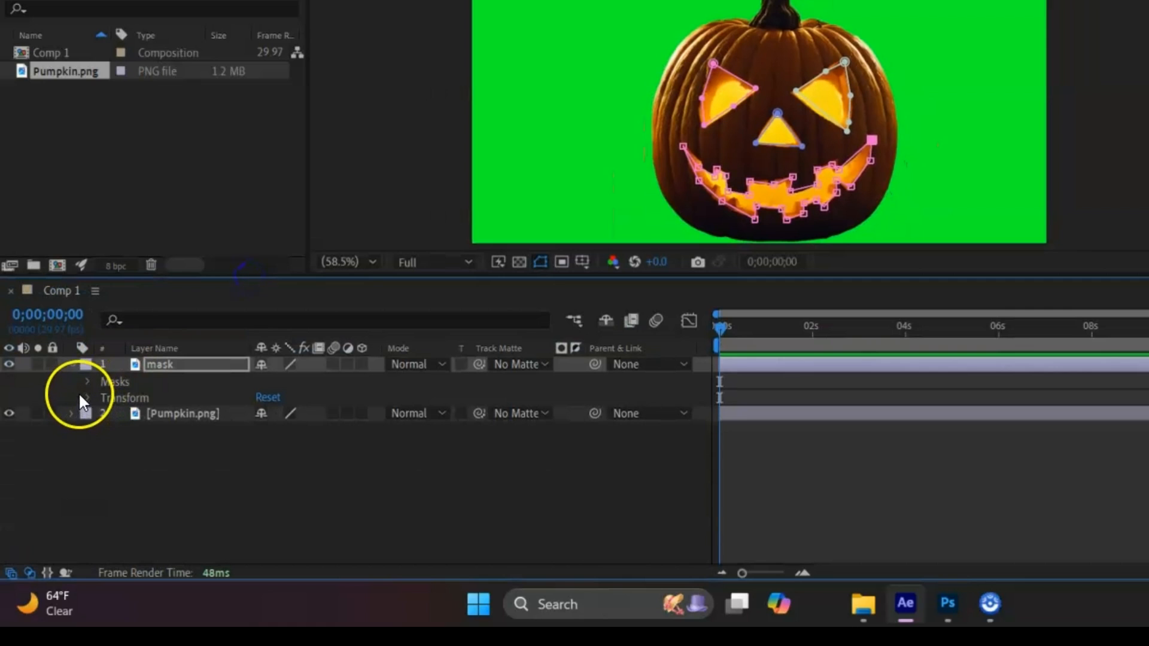
{"action": "left_click", "coordinate": [85, 382]}
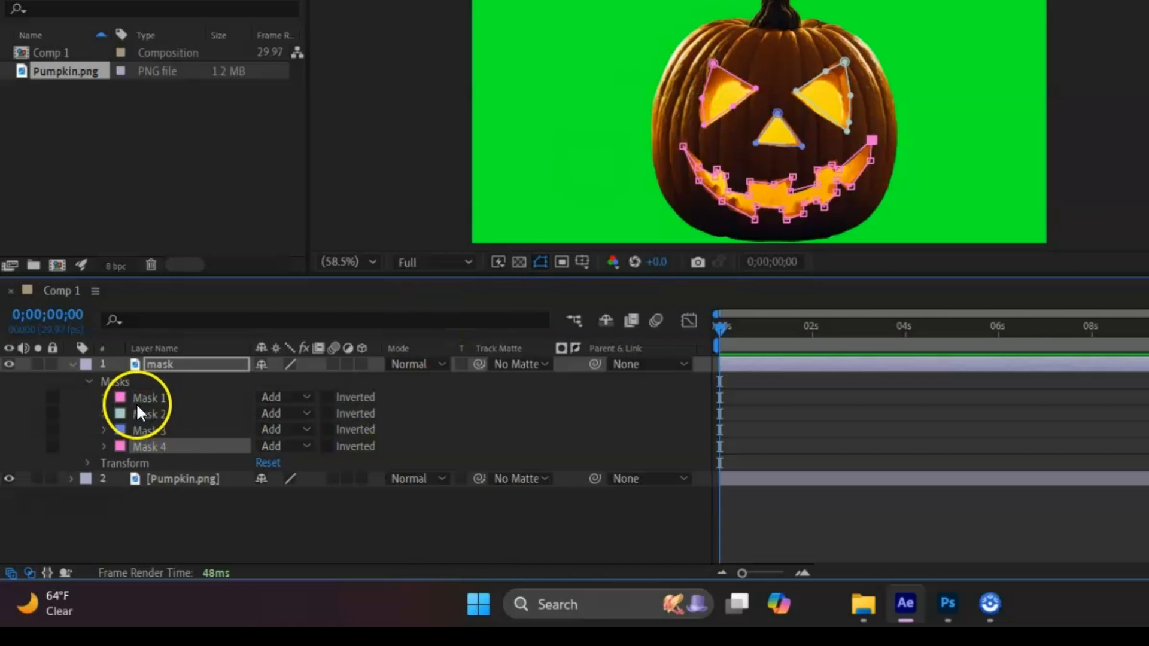
{"action": "left_click", "coordinate": [103, 397]}
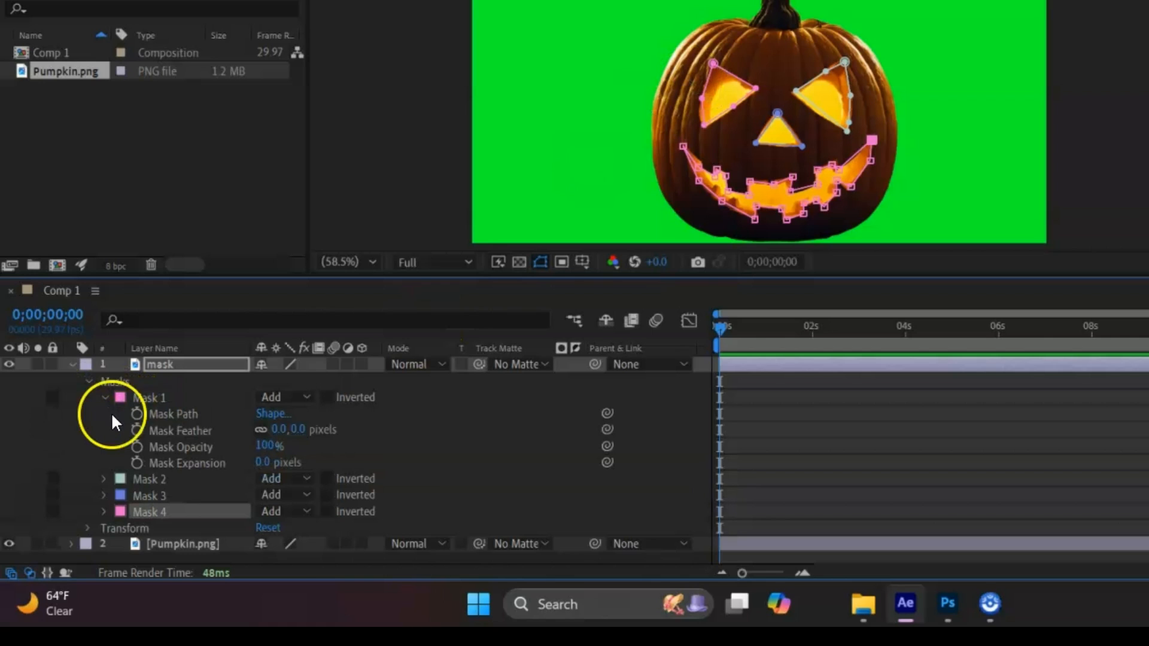
{"action": "left_click", "coordinate": [276, 430]}
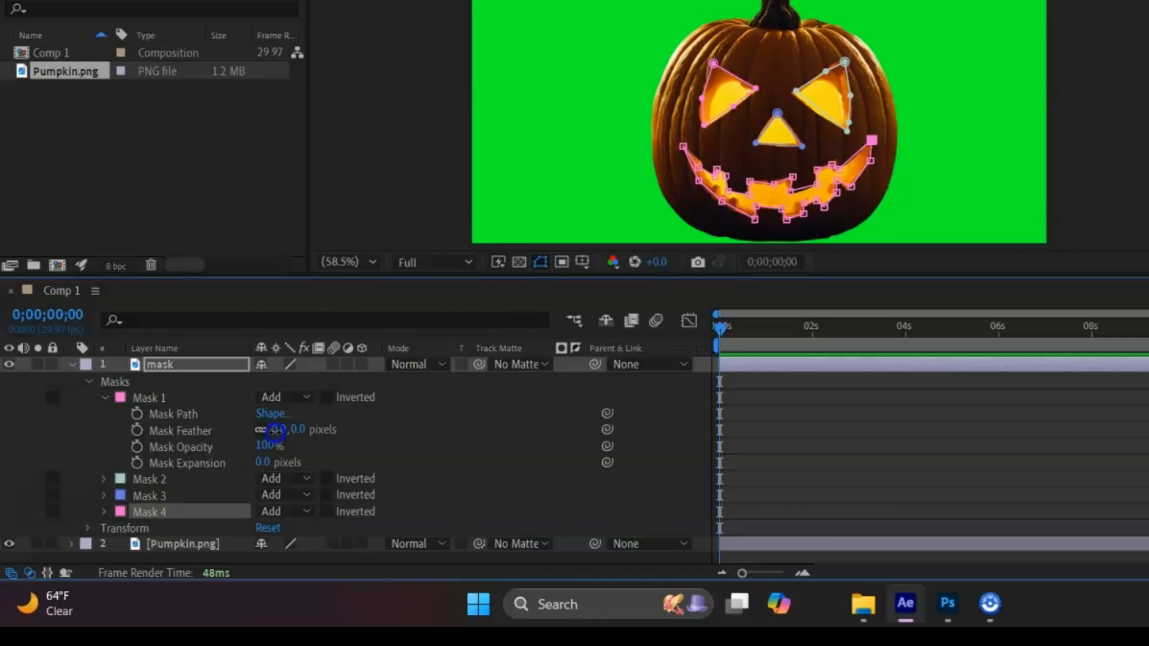
{"action": "left_click_drag", "start_coordinate": [275, 430], "coordinate": [456, 447]}
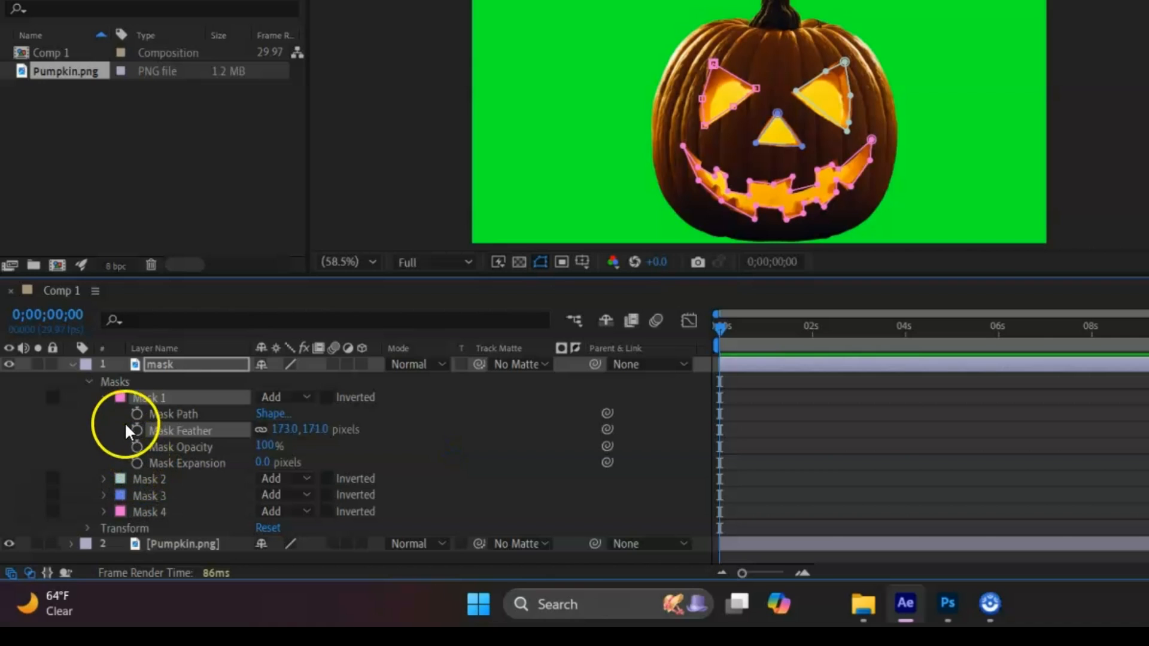
{"action": "left_click", "coordinate": [105, 398]}
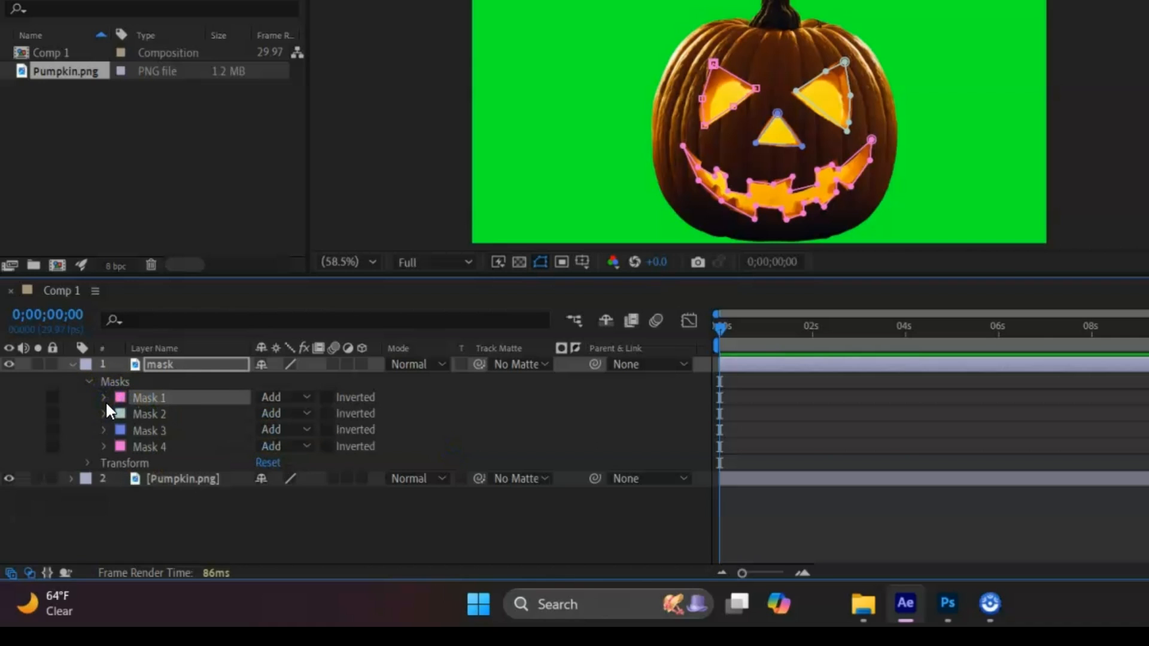
- Set the Mask Feather of the right eye's mask, Mask 2, to about 174 pixels
{"action": "left_click", "coordinate": [103, 414]}
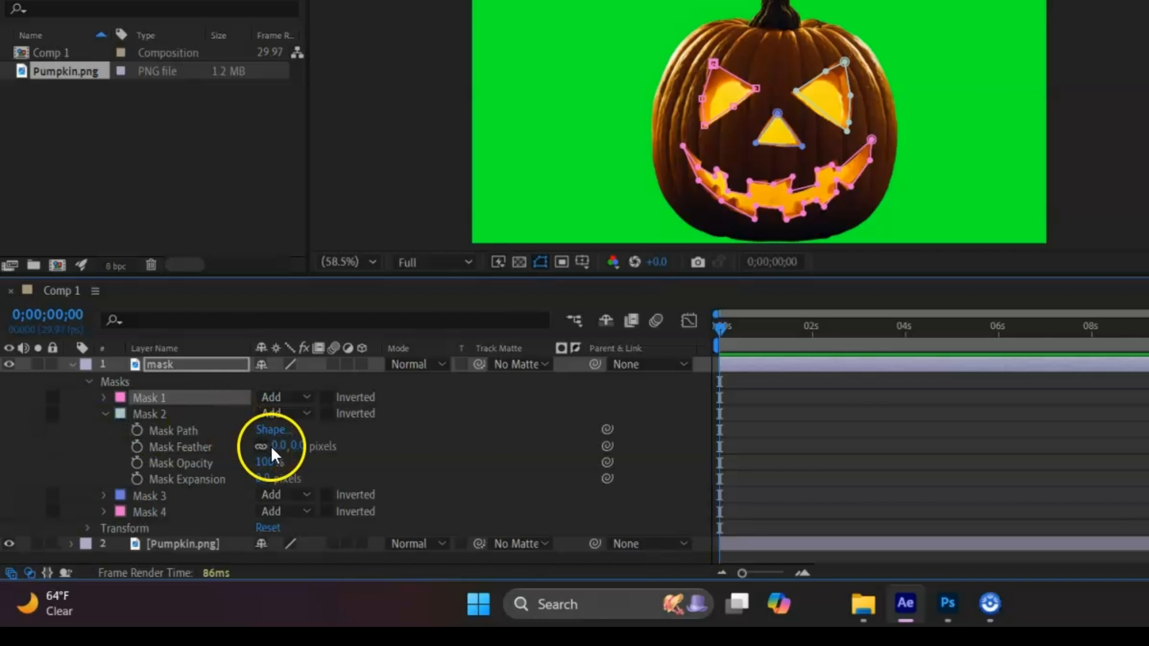
{"action": "left_click_drag", "start_coordinate": [270, 445], "coordinate": [444, 447]}
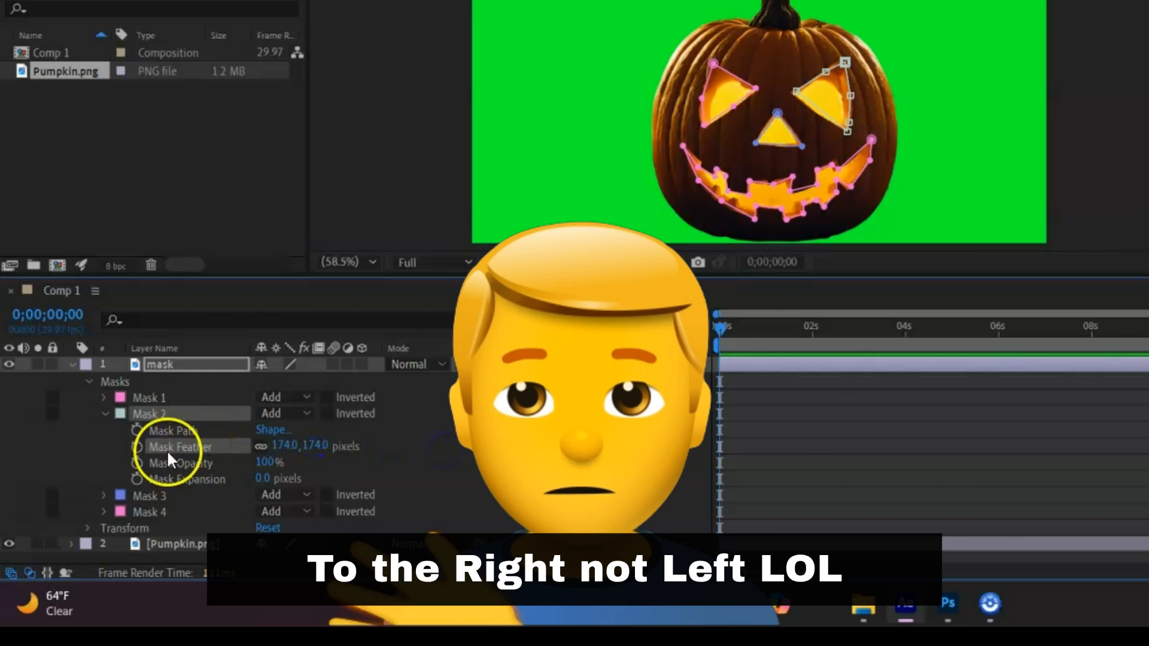
{"action": "left_click", "coordinate": [103, 413]}
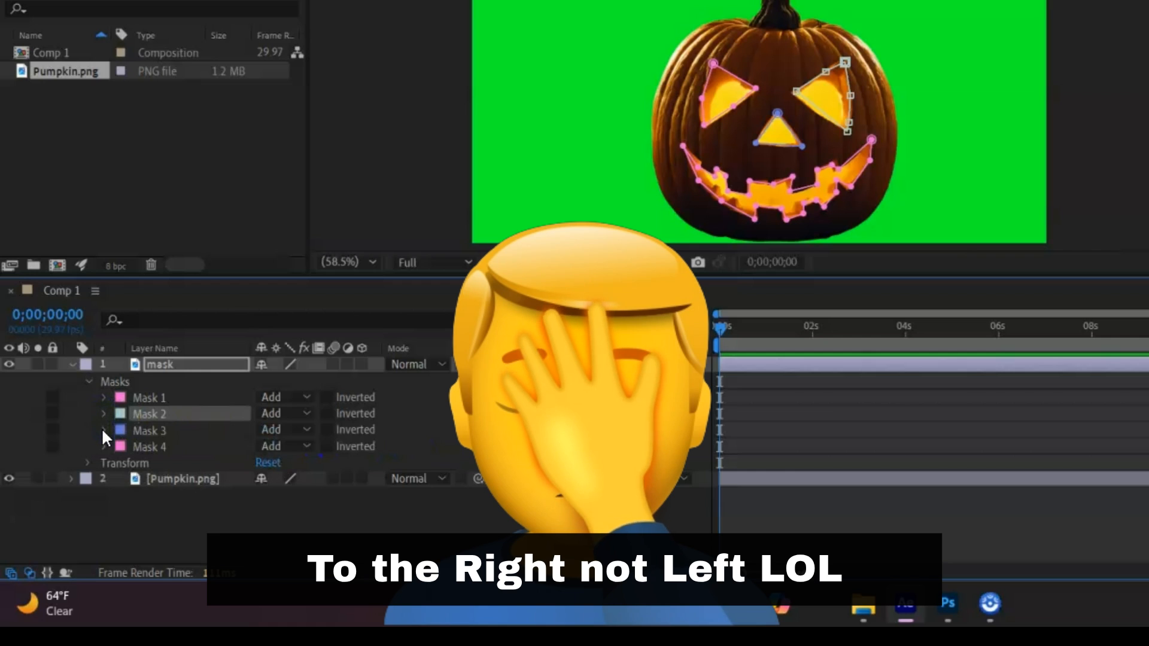
- Set the Mask Feather of the nose mask, Mask 3, to about 164 pixels
{"action": "left_click", "coordinate": [103, 429]}
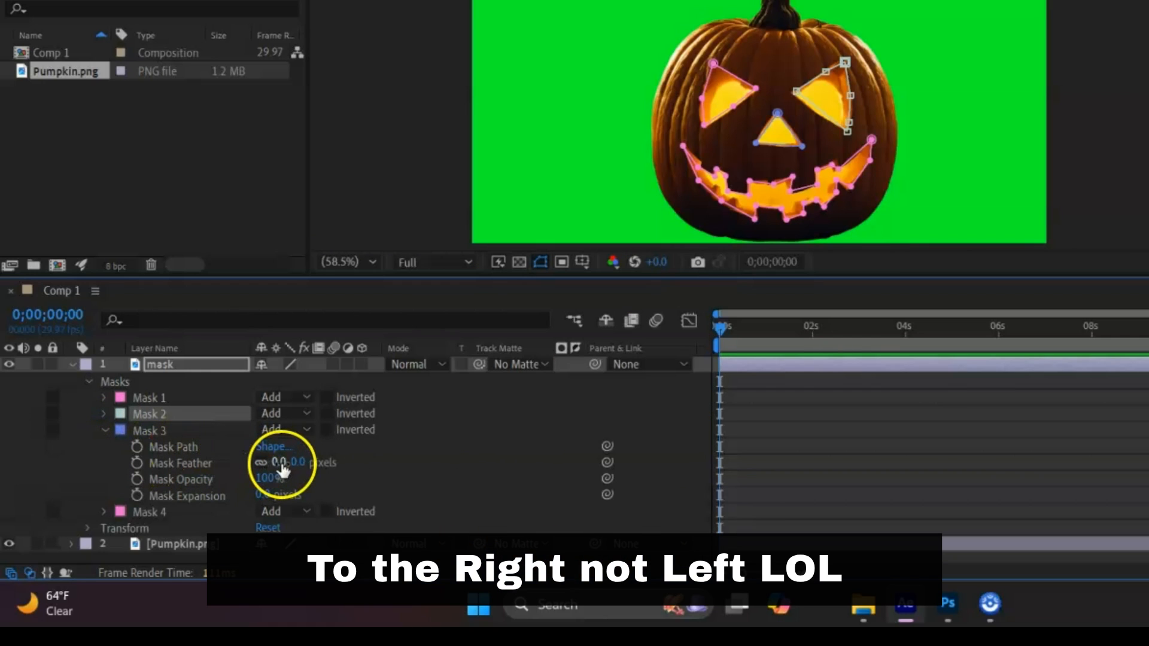
{"action": "left_click_drag", "start_coordinate": [277, 464], "coordinate": [447, 471]}
{"action": "left_click", "coordinate": [228, 479]}
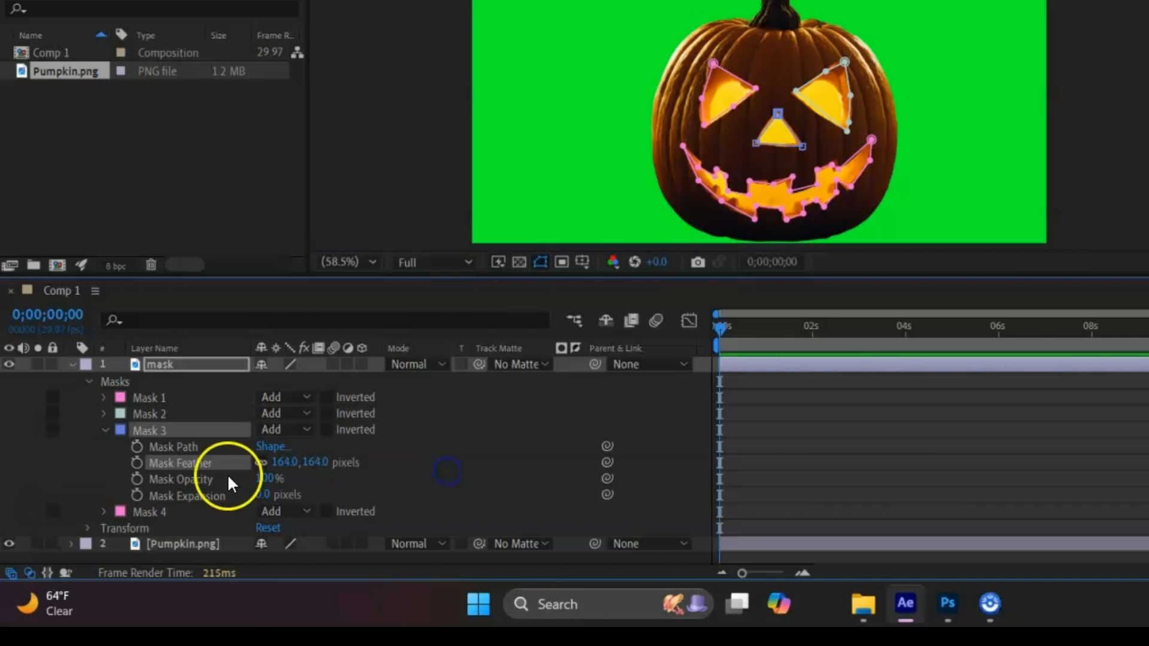
{"action": "left_click", "coordinate": [105, 430]}
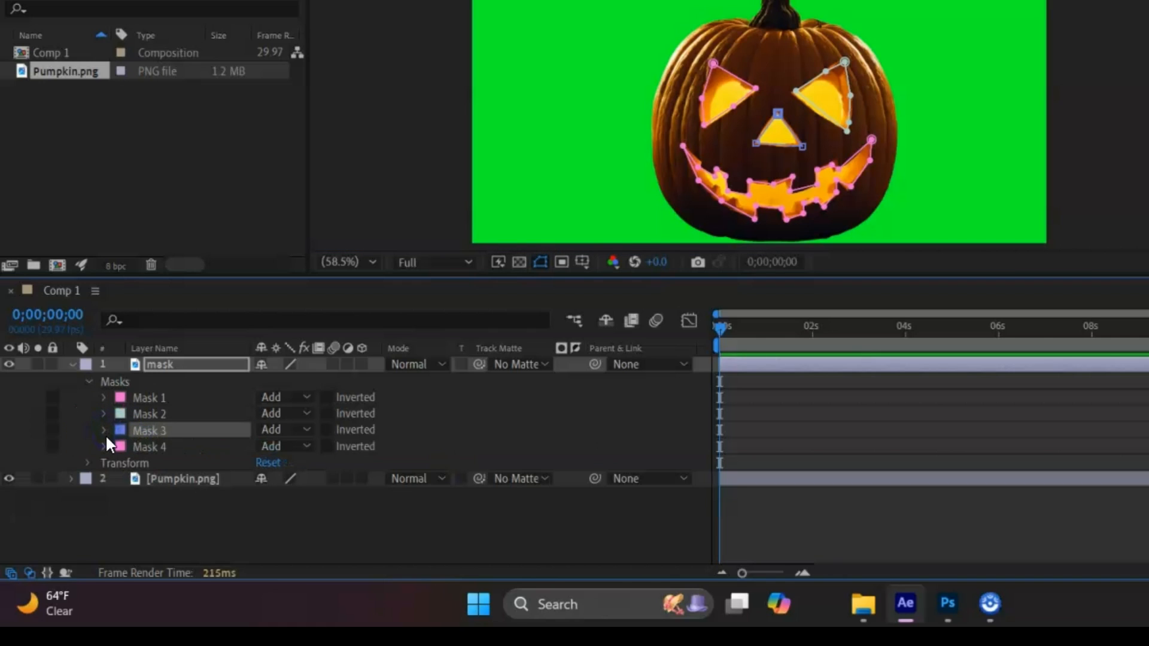
- Feather the mouth mask, Mask 4, to about 175, 173 pixels and collapse the mask layer's properties
{"action": "left_click", "coordinate": [104, 446]}
{"action": "left_click", "coordinate": [225, 477]}
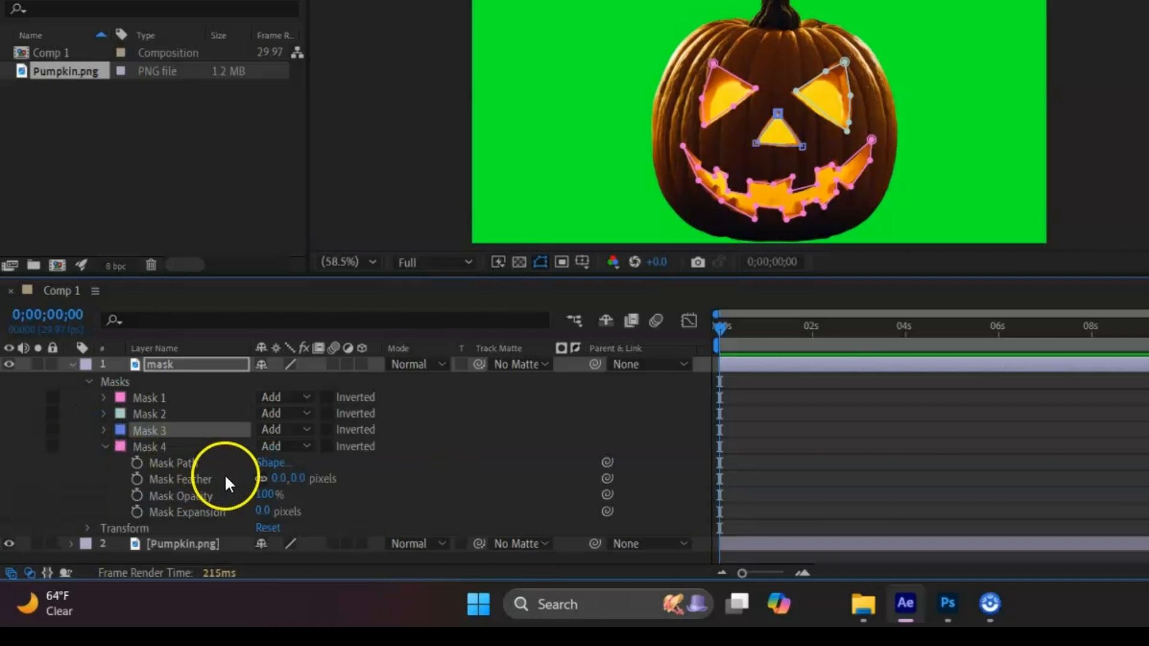
{"action": "left_click_drag", "start_coordinate": [277, 481], "coordinate": [447, 481]}
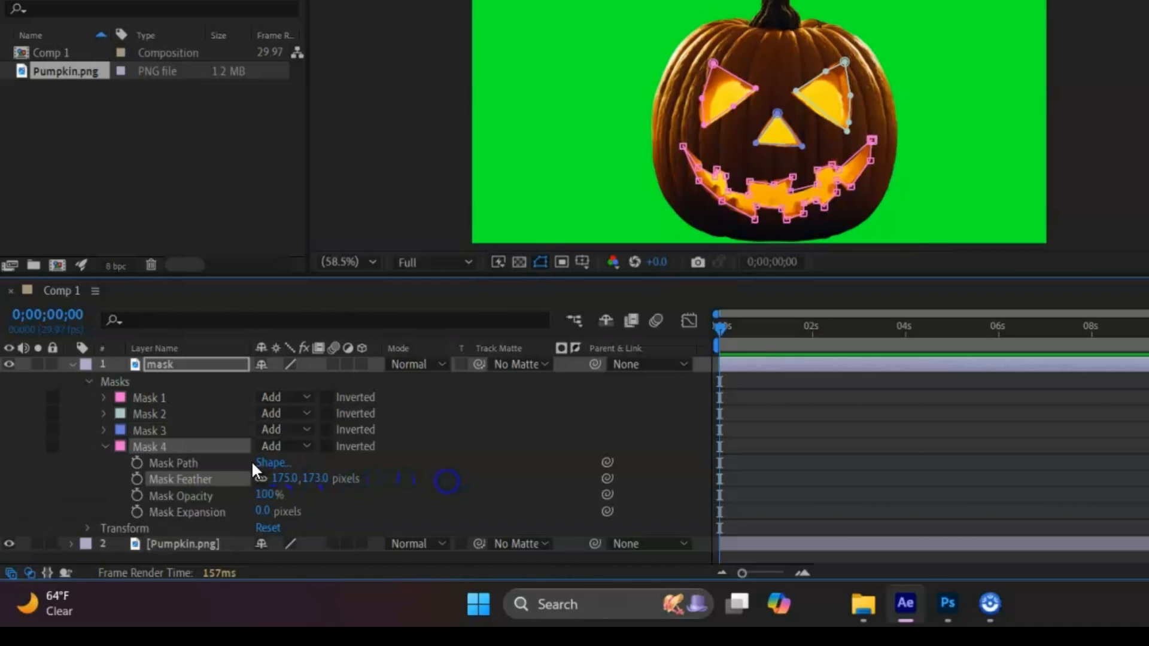
{"action": "left_click", "coordinate": [104, 446]}
{"action": "left_click", "coordinate": [73, 366]}
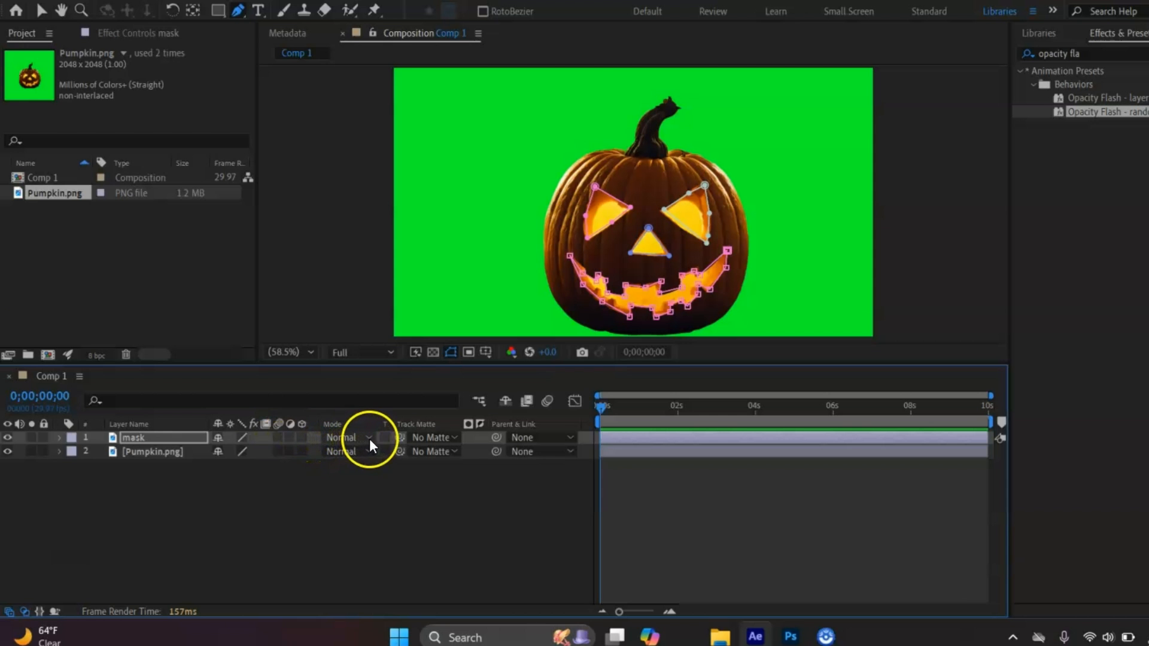
- Change the mask layer's blending mode to Screen
{"action": "left_click", "coordinate": [369, 438]}
{"action": "left_click", "coordinate": [382, 225]}
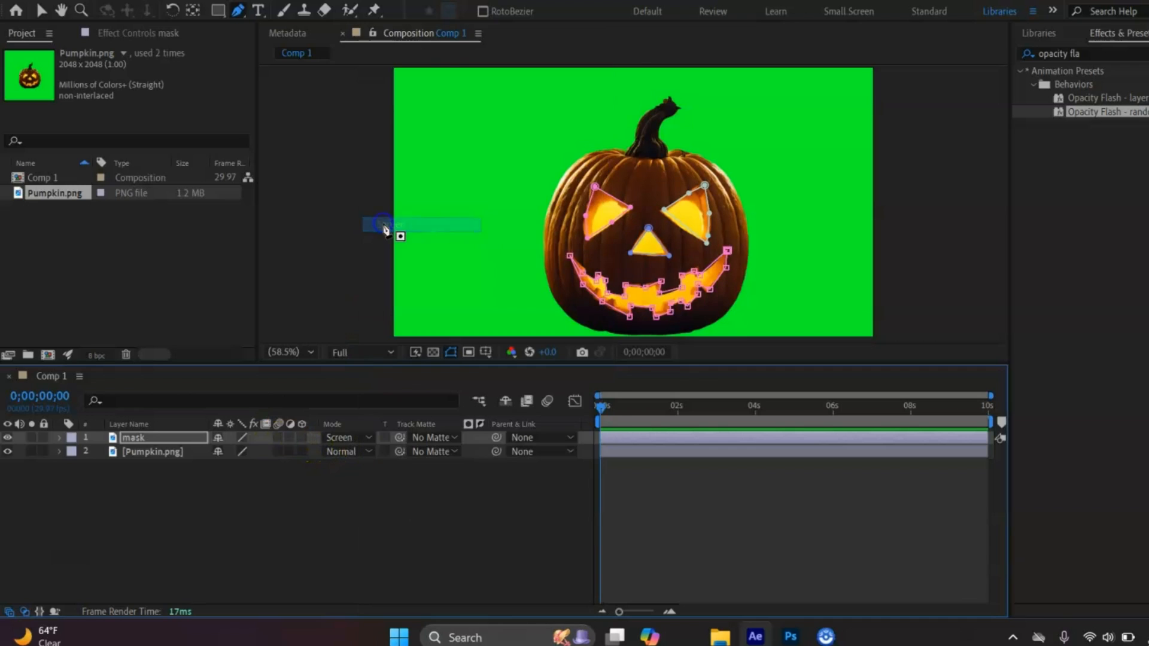
{"action": "left_click", "coordinate": [24, 610]}
{"action": "left_click", "coordinate": [24, 610]}
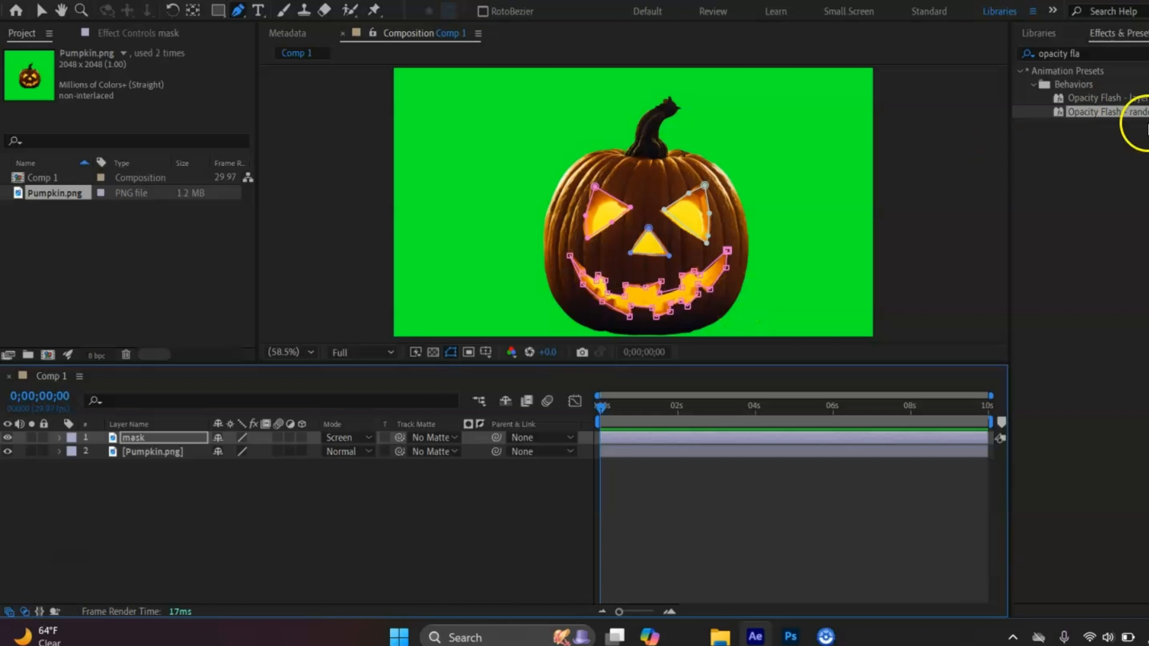
- Apply the Opacity Flash - random animation preset to the mask layer and preview the animation
{"action": "left_click", "coordinate": [1112, 54]}
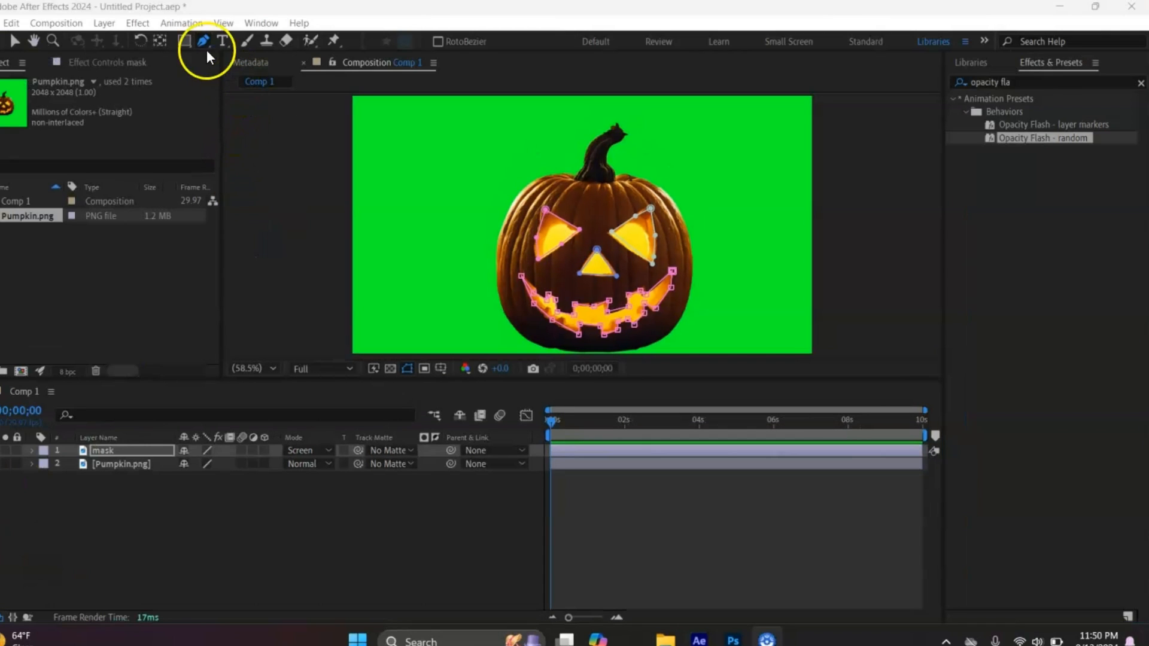
{"action": "left_click", "coordinate": [262, 23]}
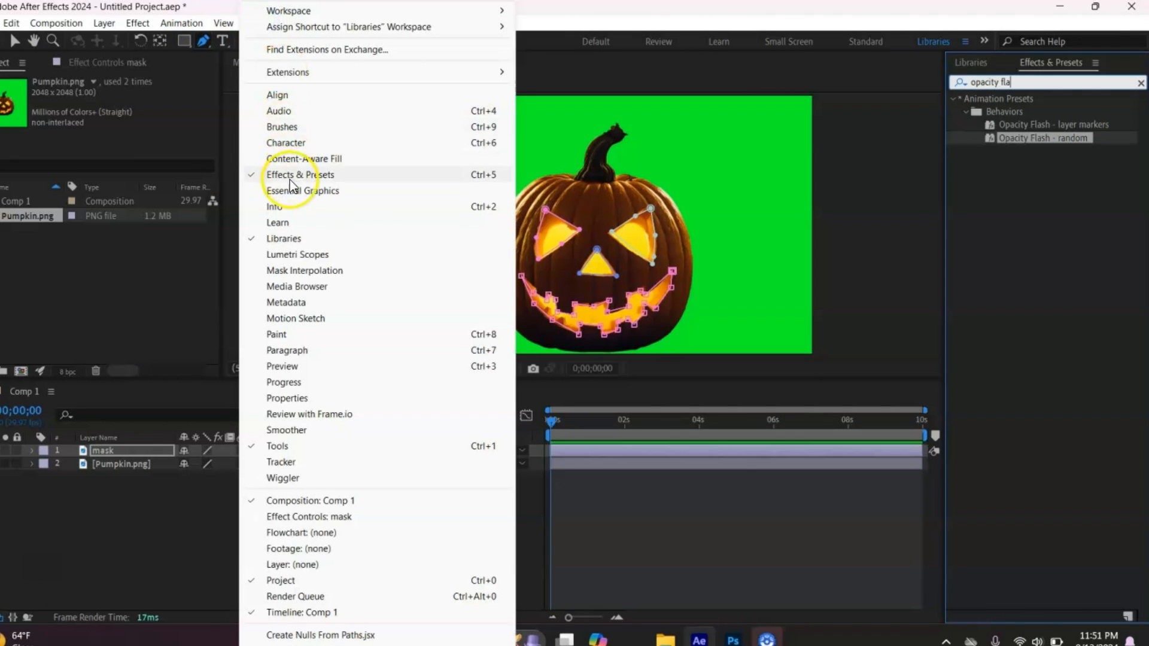
{"action": "key", "text": "Escape"}
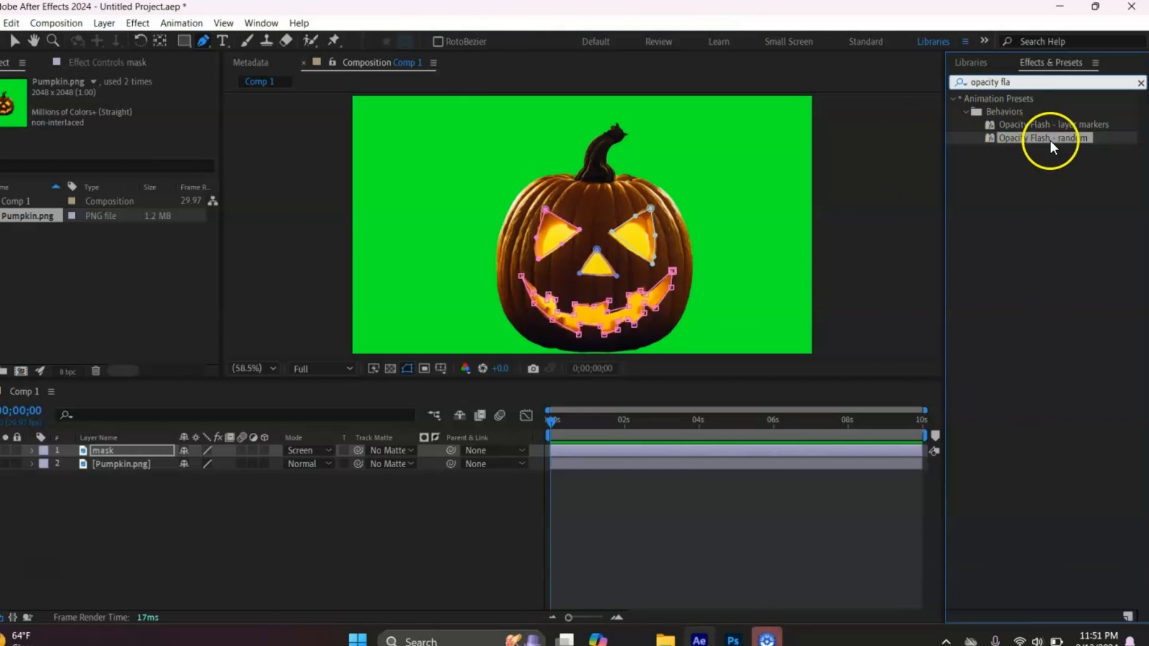
{"action": "left_click_drag", "start_coordinate": [1035, 136], "coordinate": [143, 445]}
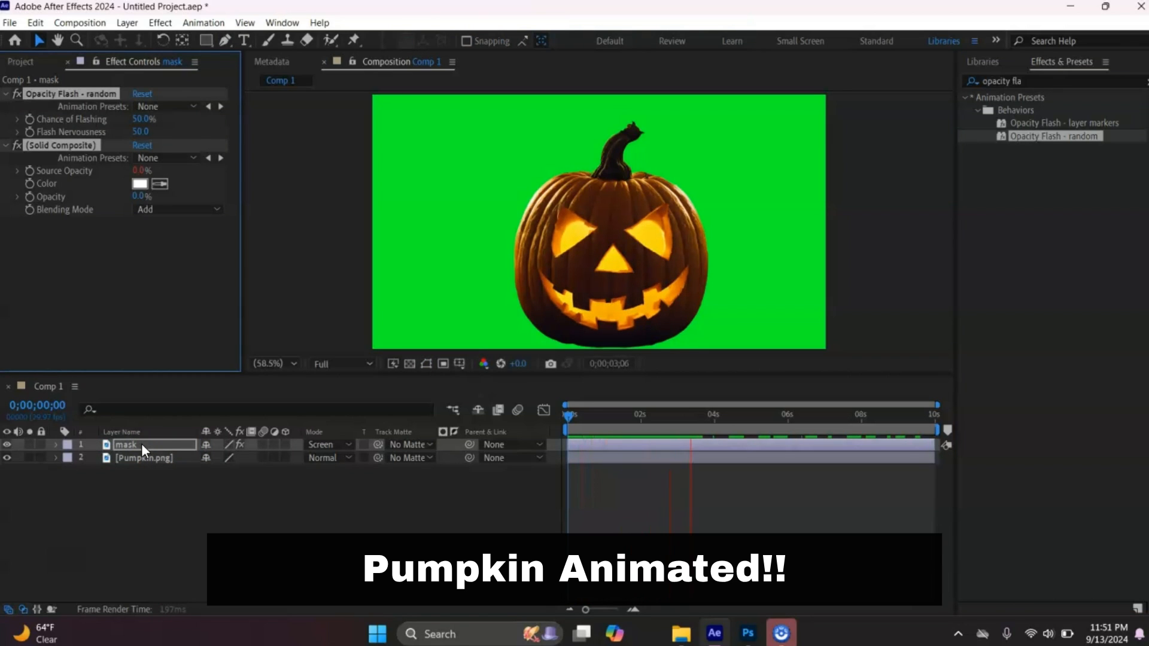
{"action": "key", "text": "space"}
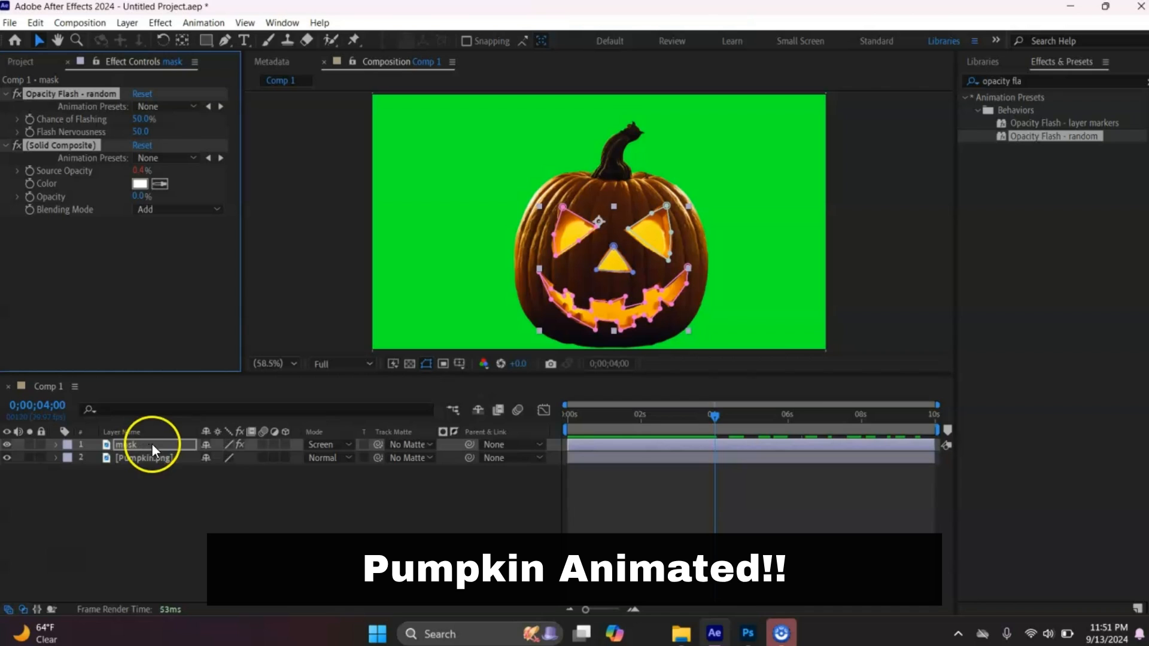
- Raise the Flash Nervousness of the mask layer's Opacity Flash - random effect to 212.4 and preview the result
{"action": "left_click", "coordinate": [16, 131]}
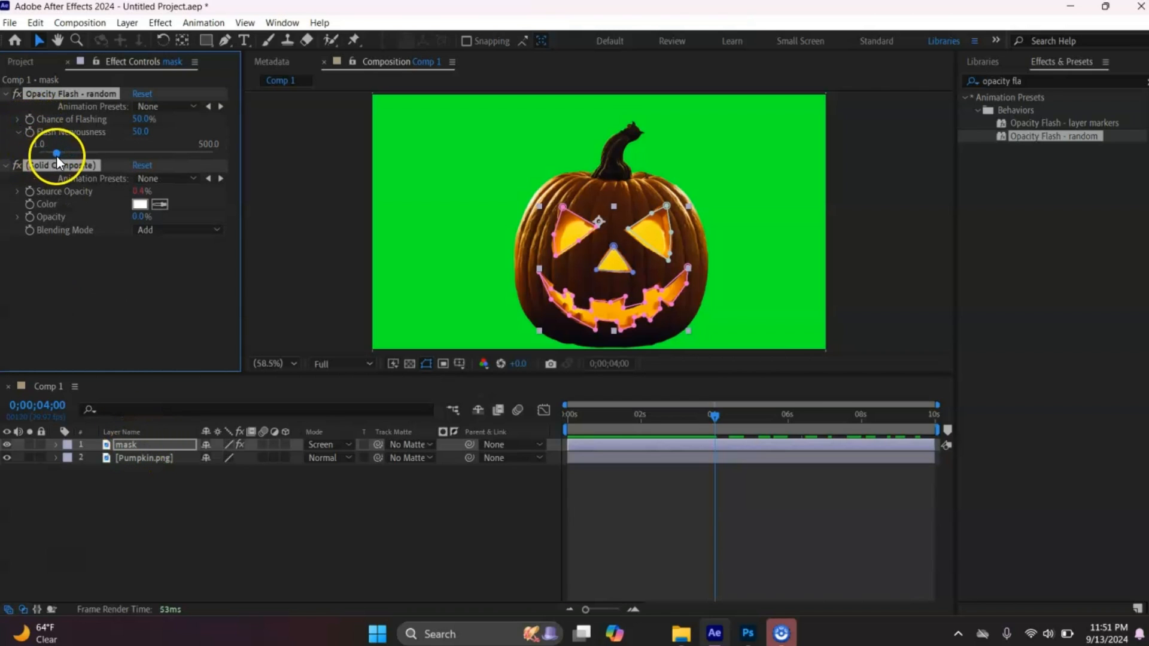
{"action": "left_click_drag", "start_coordinate": [56, 154], "coordinate": [113, 152]}
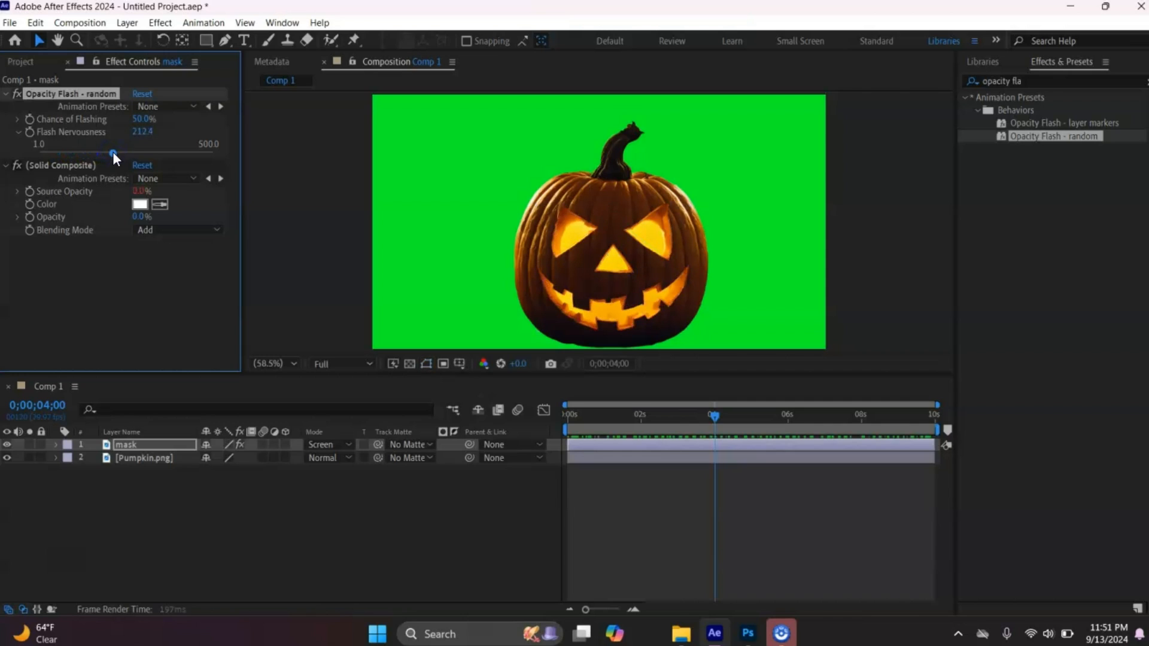
{"action": "key", "text": "space"}
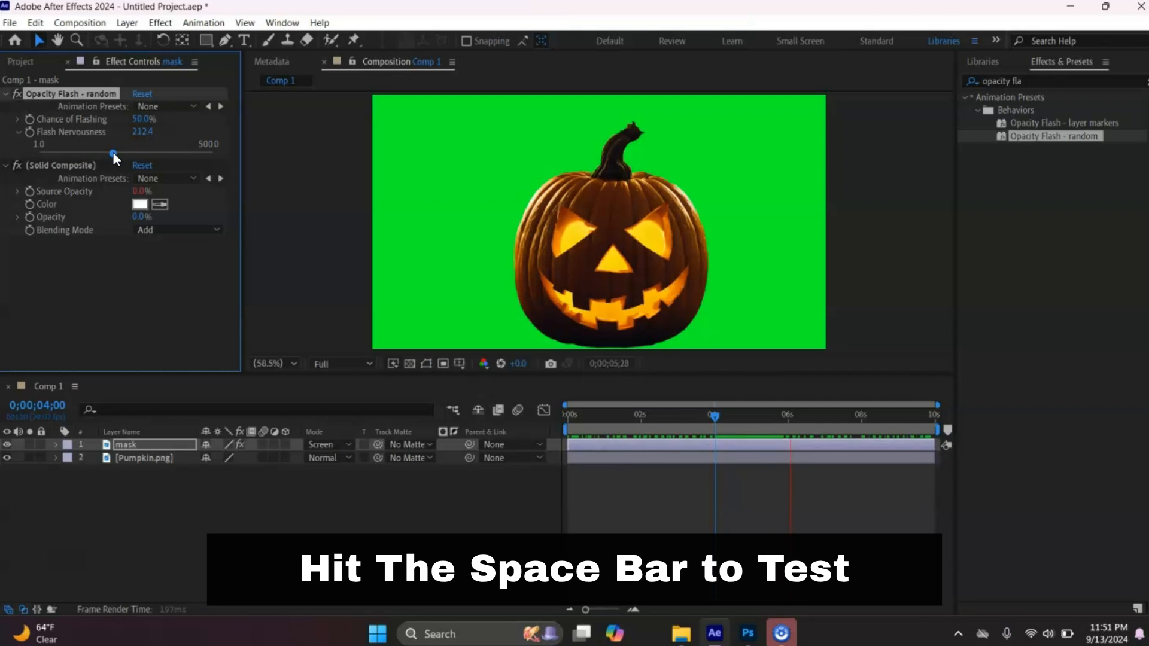
- Raise the Chance of Flashing in the mask layer's Opacity Flash - random effect to 76.9% and preview the animation
{"action": "key", "text": "space"}
{"action": "left_click", "coordinate": [17, 120]}
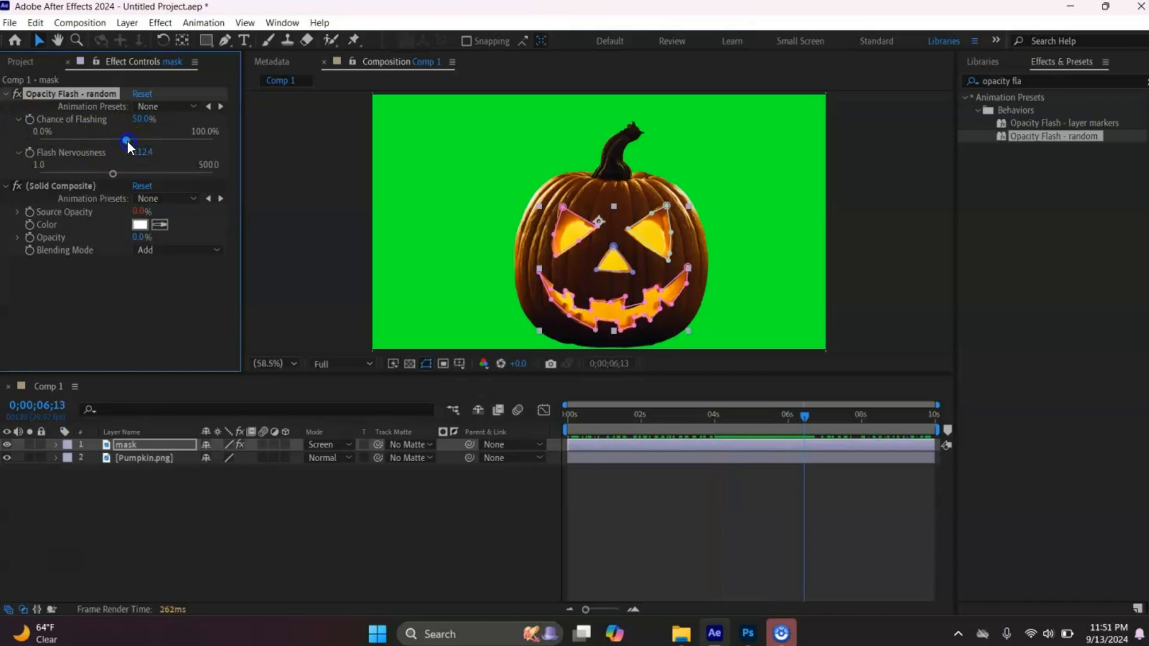
{"action": "left_click_drag", "start_coordinate": [127, 140], "coordinate": [173, 143]}
{"action": "key", "text": "space"}
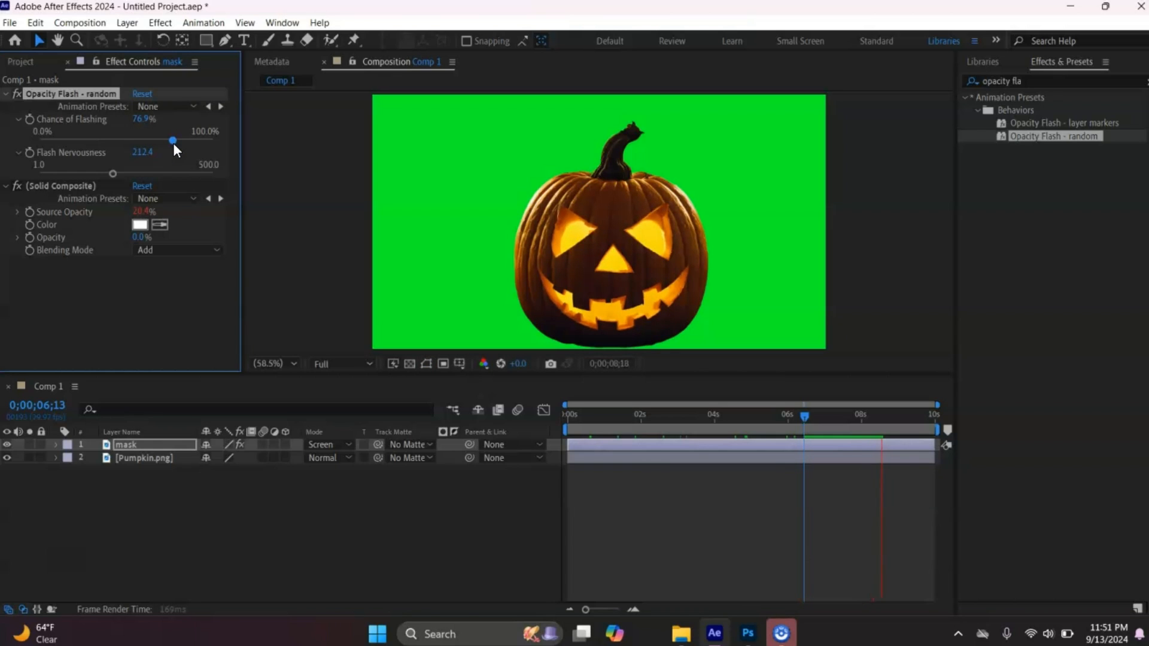
{"action": "key", "text": "space"}
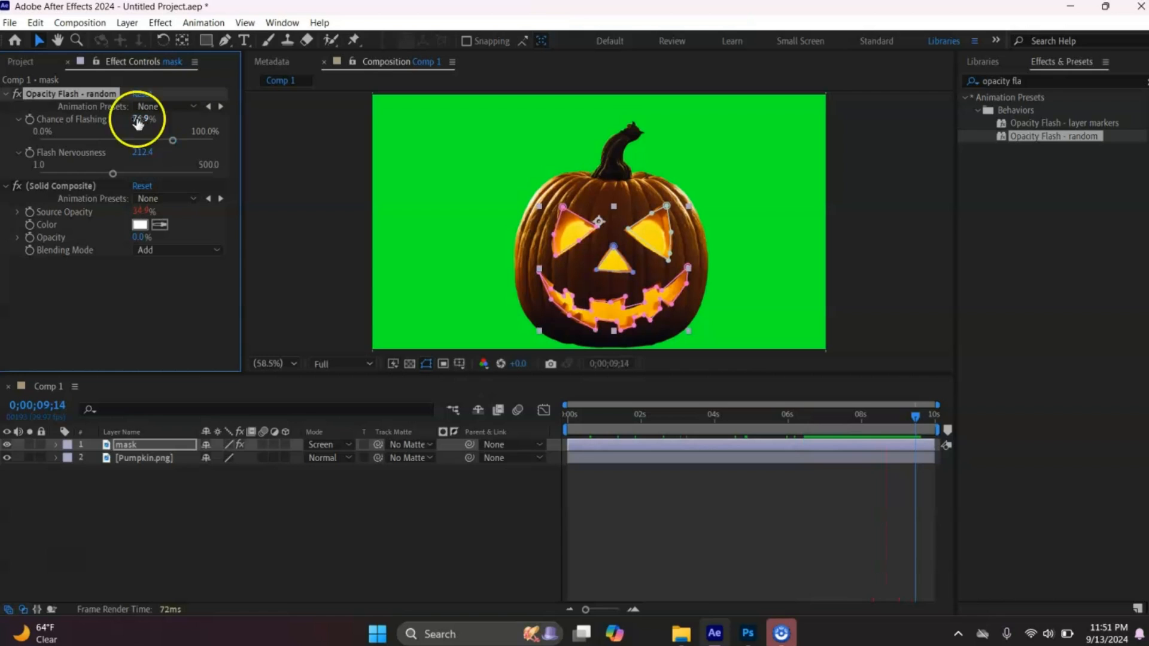
- Add Comp 1 to the render queue and render it as the H.264 file Comp 1.mp4 in the Desktop's Halloween folder
{"action": "left_click", "coordinate": [75, 22]}
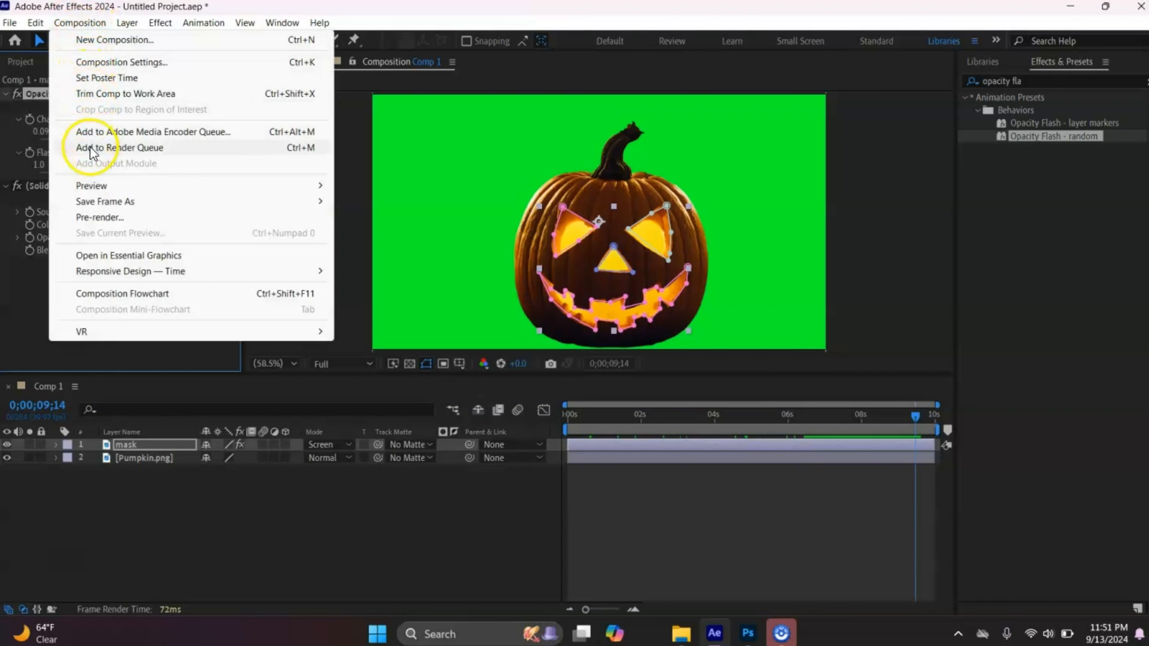
{"action": "key", "text": "Escape"}
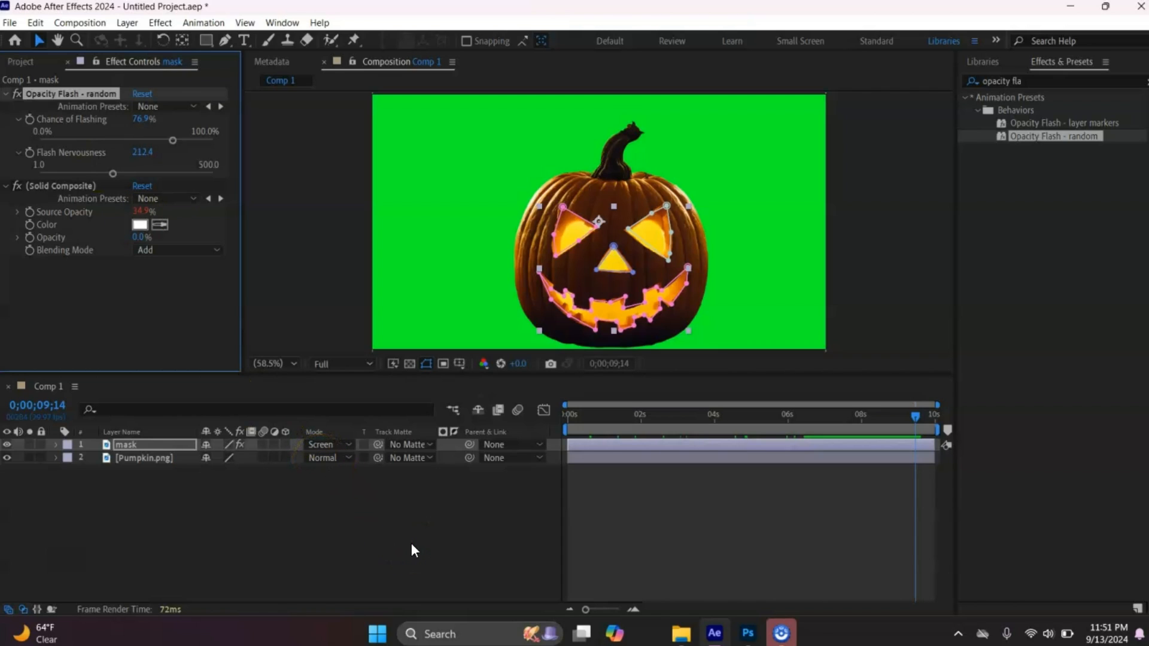
{"action": "key", "text": "ctrl+m"}
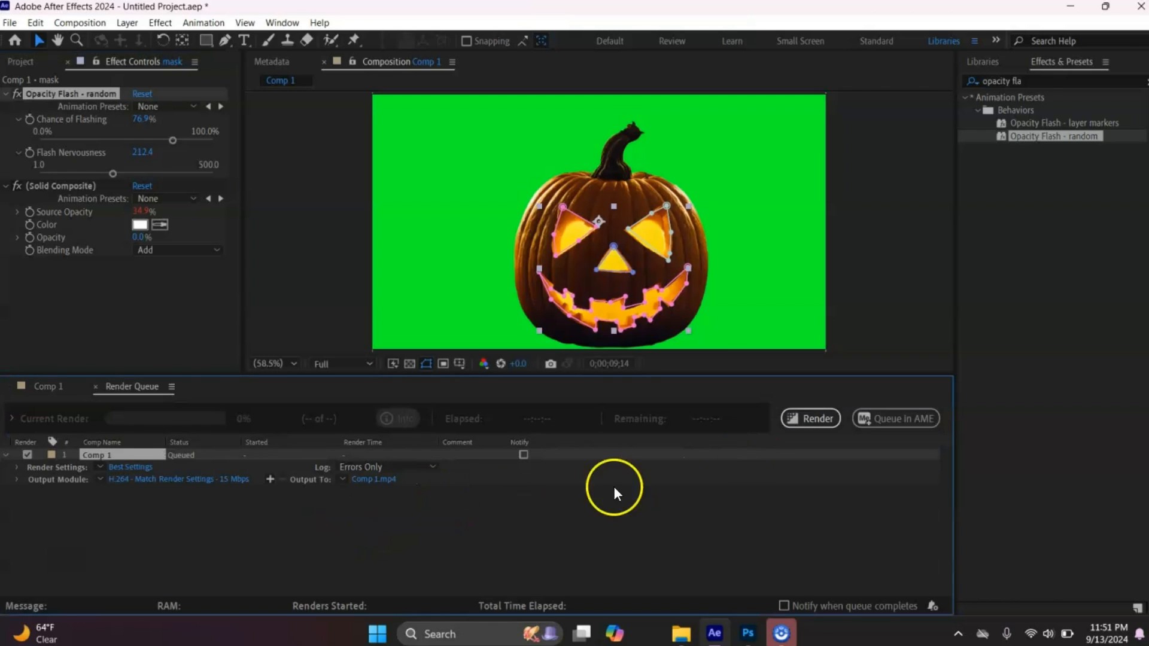
{"action": "left_click", "coordinate": [378, 480]}
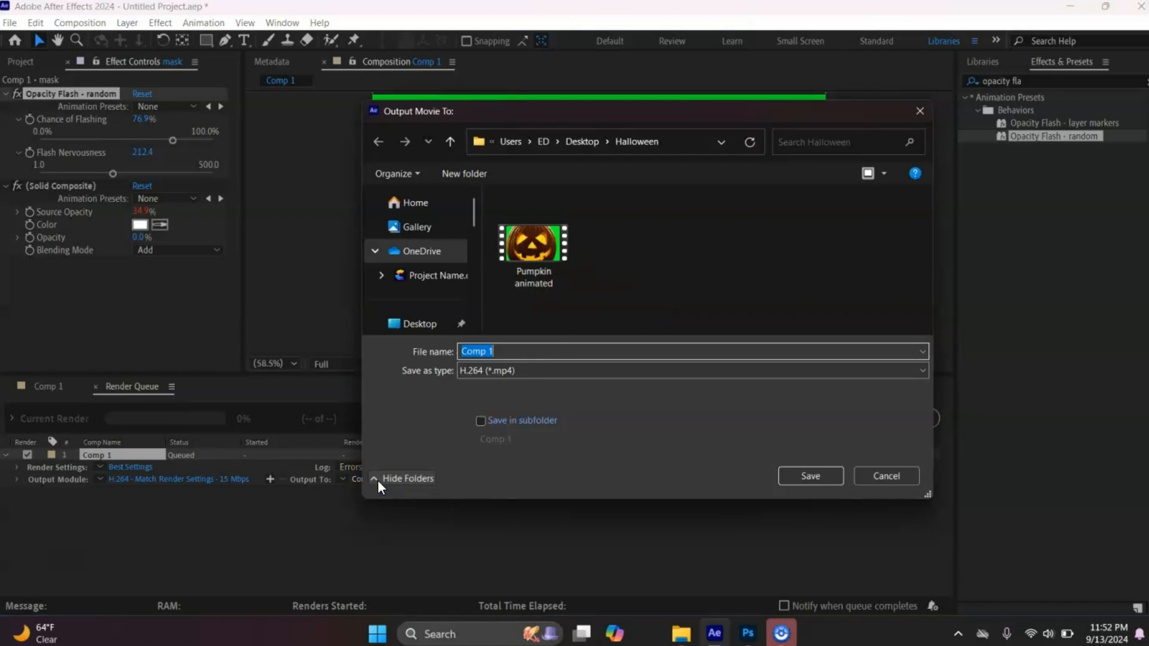
{"action": "left_click", "coordinate": [804, 472]}
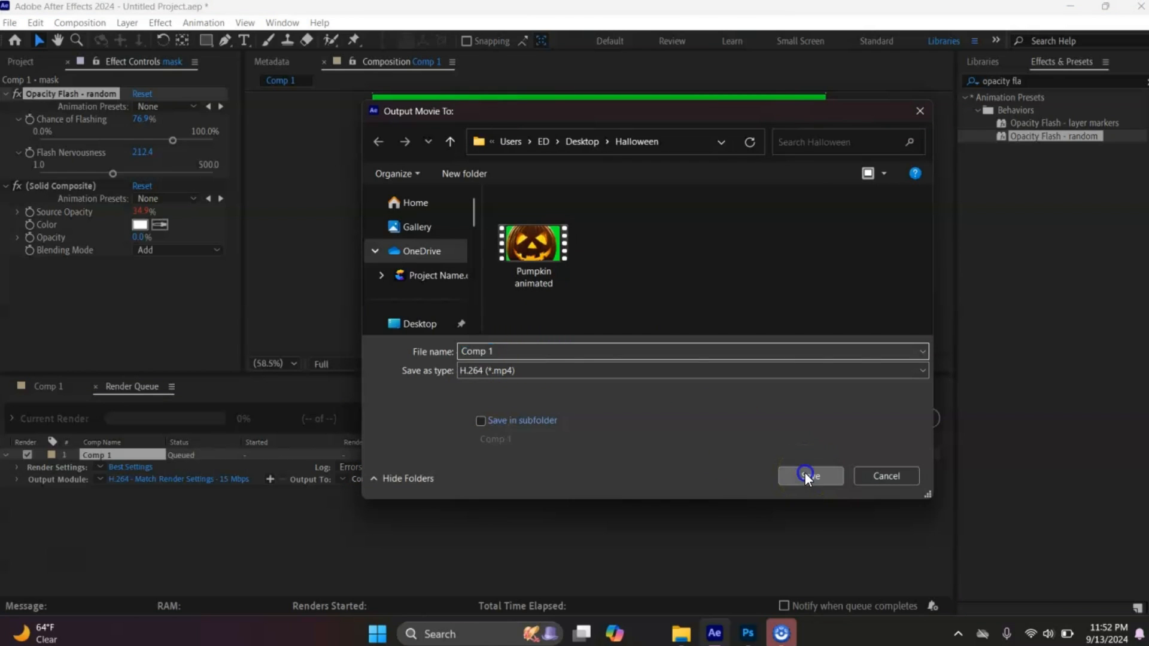
{"action": "left_click", "coordinate": [810, 418]}
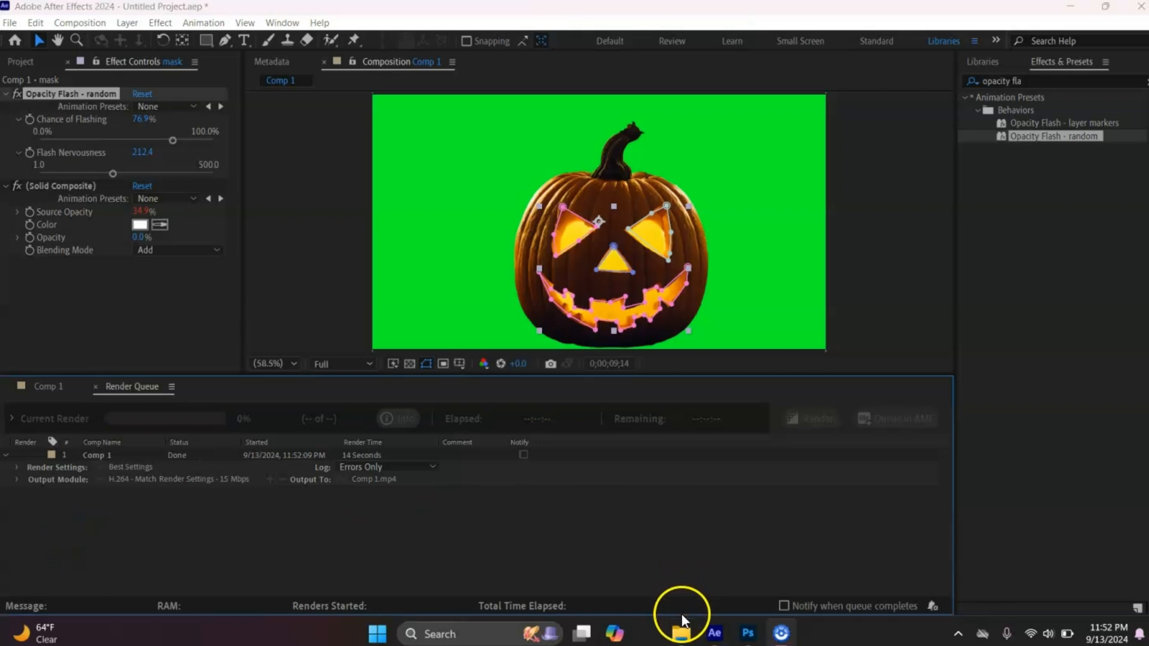
- Switch to File Explorer, play the rendered Comp 1 video from the Halloween folder, and close the player
{"action": "left_click", "coordinate": [681, 633]}
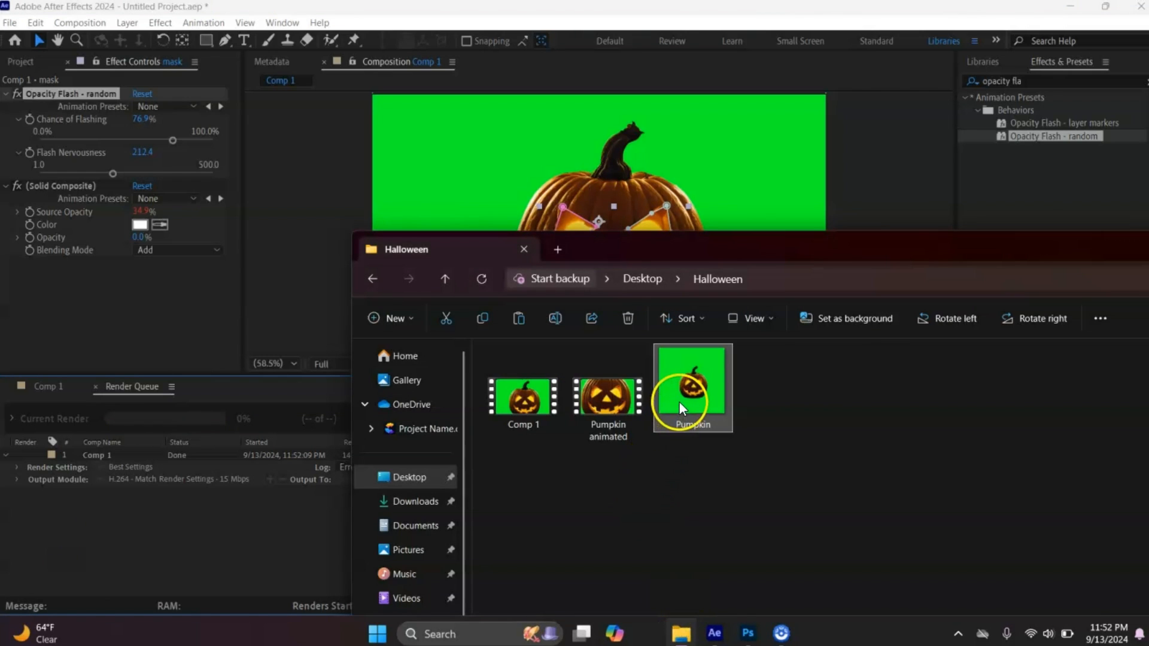
{"action": "double_click", "coordinate": [513, 403]}
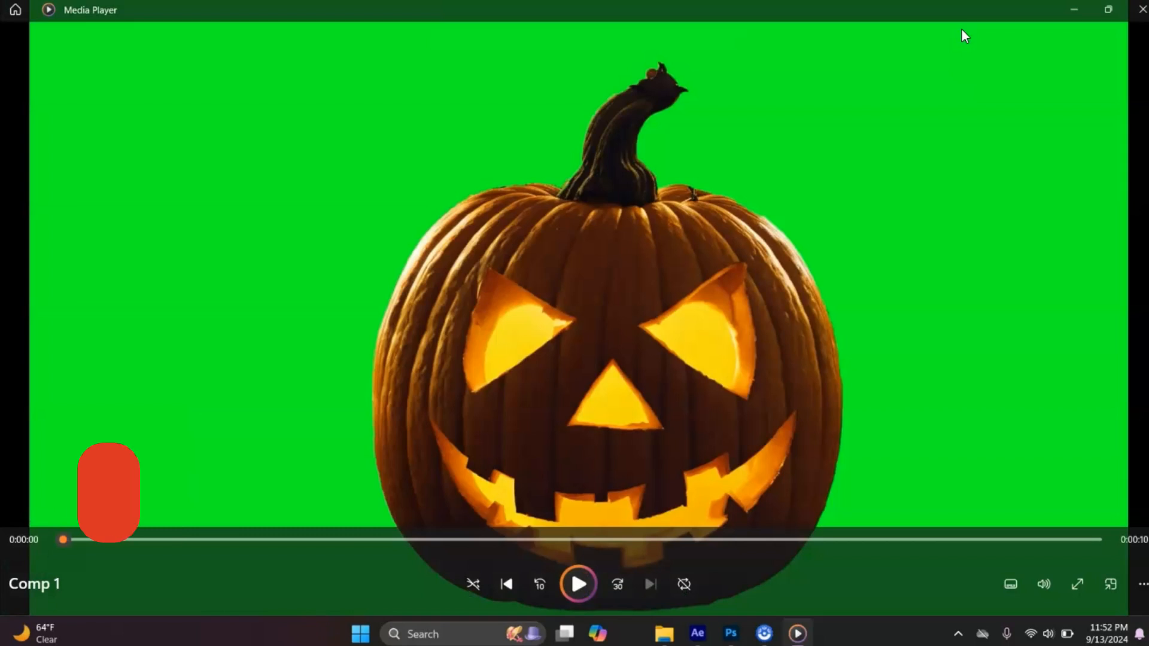
{"action": "left_click", "coordinate": [1140, 9]}
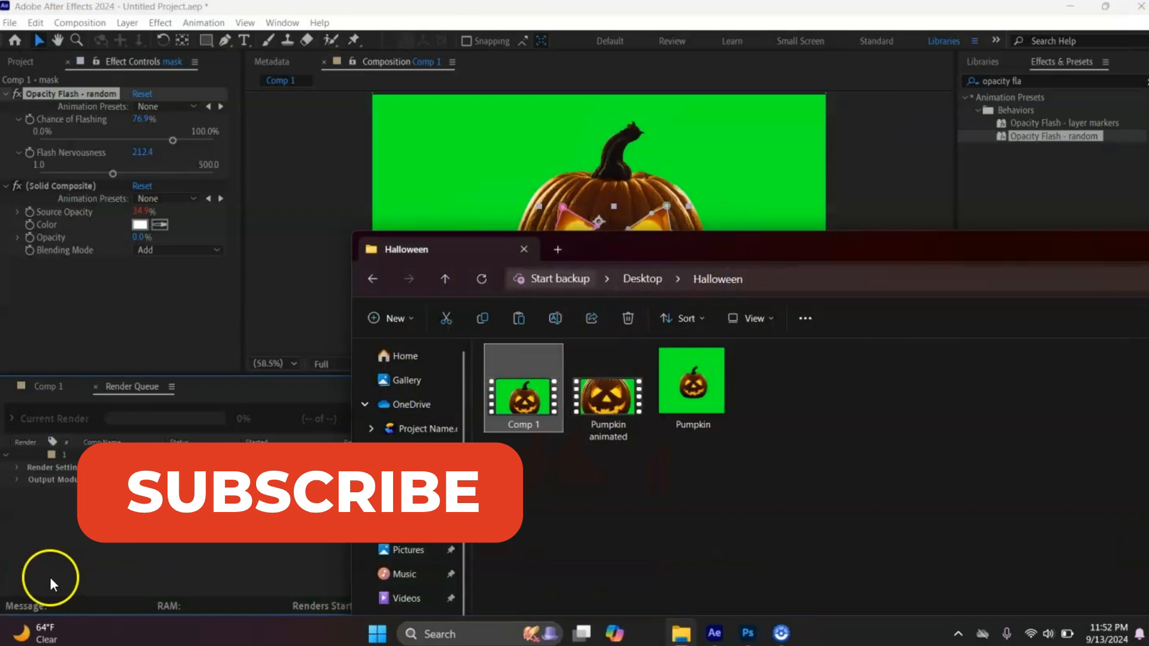